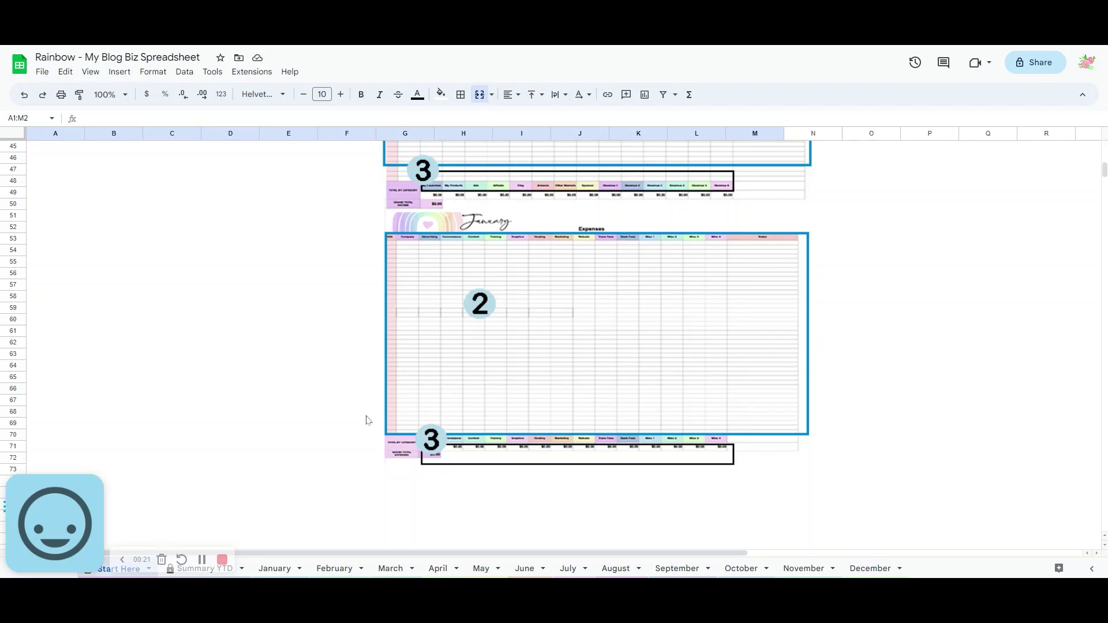
Review the Start Here instructions and the Summary YTD sheet's monthly summary, category tables and charts.
{"action": "scroll", "coordinate": [370, 419], "scroll_direction": "up", "scroll_amount": 5}
{"action": "scroll", "coordinate": [370, 419], "scroll_direction": "up", "scroll_amount": 7}
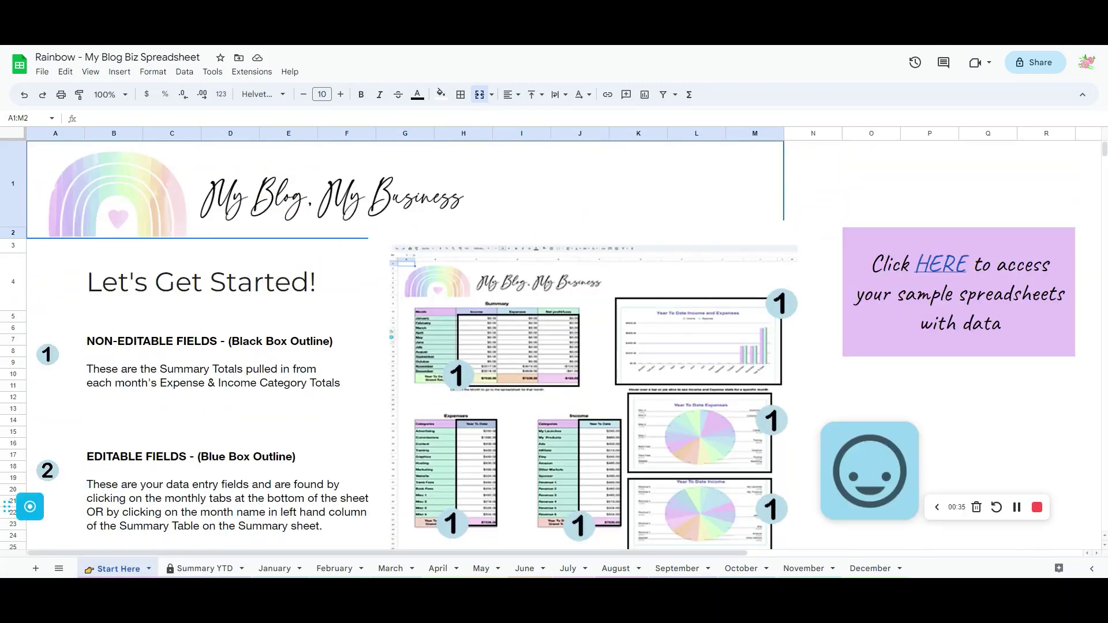
{"action": "left_click", "coordinate": [204, 568]}
{"action": "scroll", "coordinate": [258, 428], "scroll_direction": "up", "scroll_amount": 12}
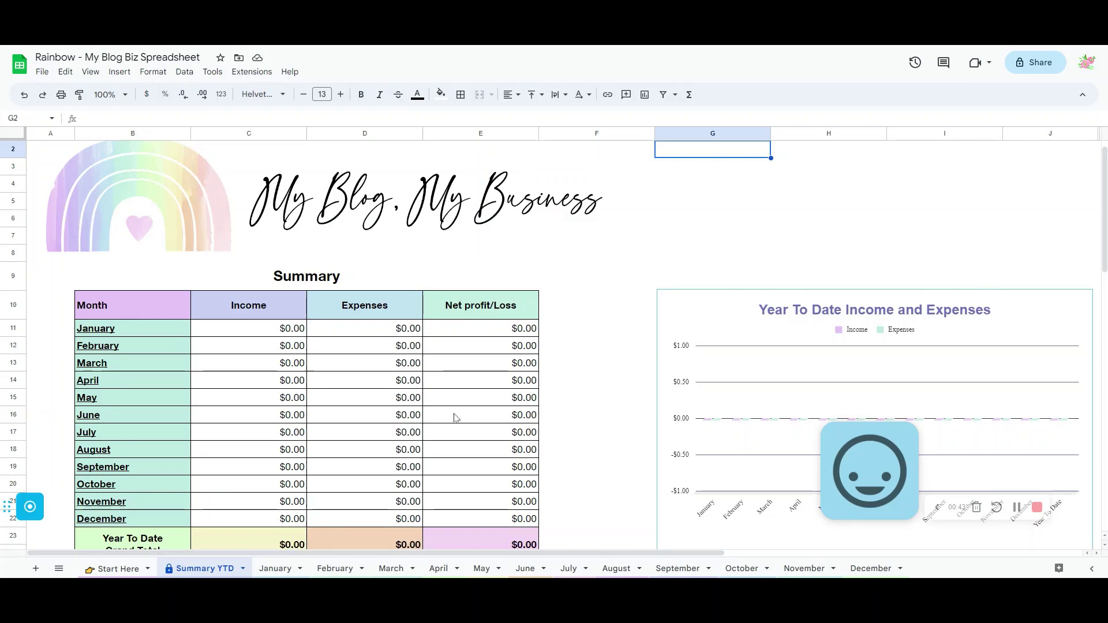
{"action": "scroll", "coordinate": [454, 414], "scroll_direction": "down", "scroll_amount": 3}
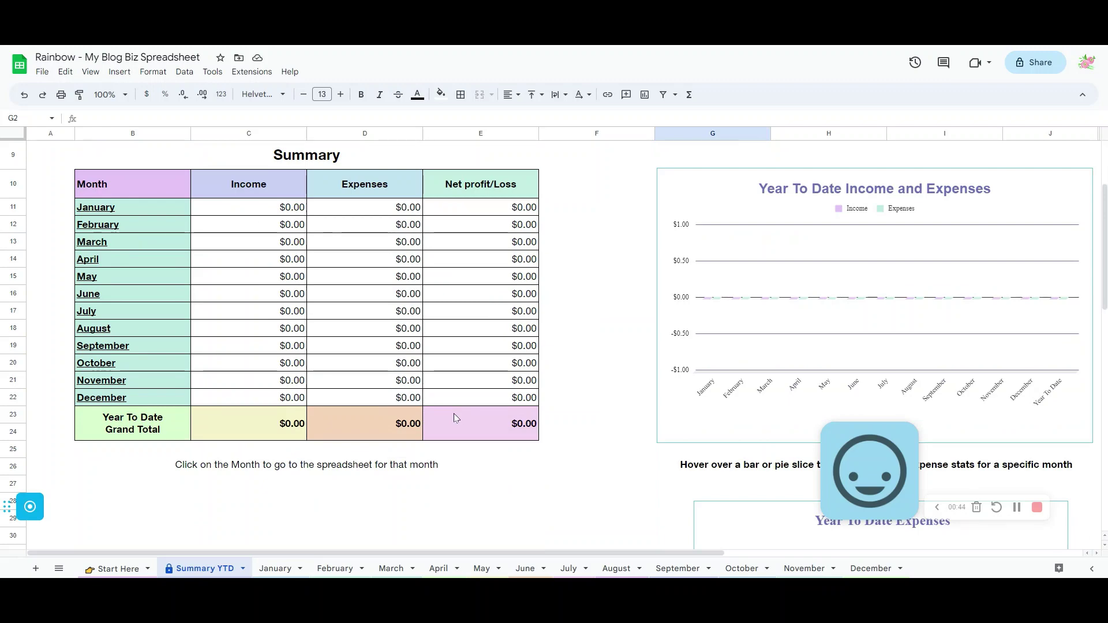
{"action": "scroll", "coordinate": [454, 413], "scroll_direction": "down", "scroll_amount": 3}
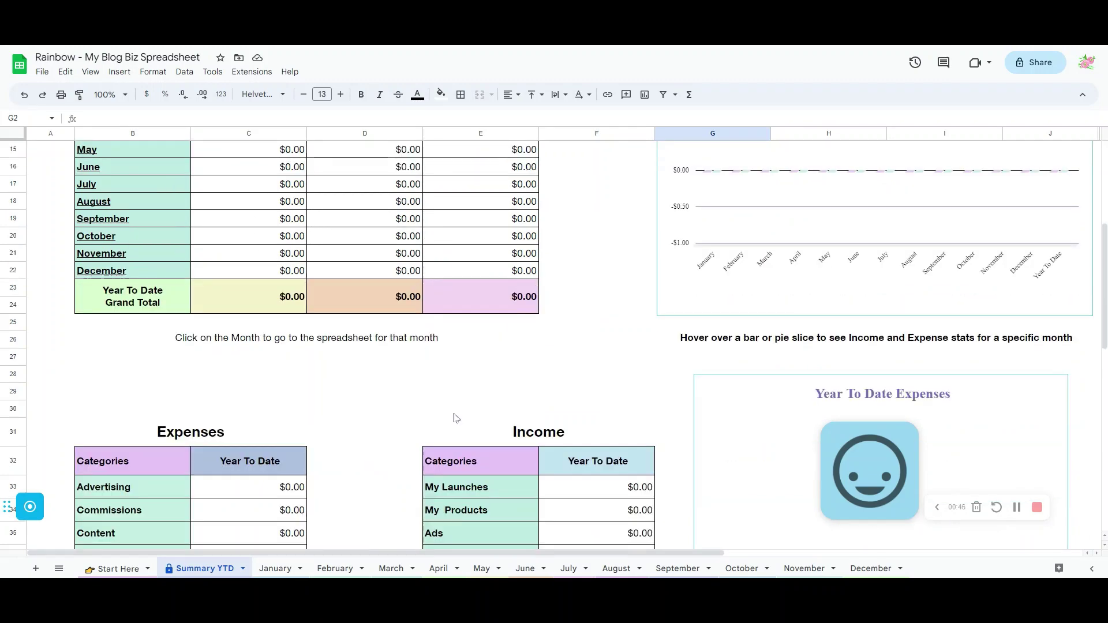
{"action": "scroll", "coordinate": [454, 418], "scroll_direction": "down", "scroll_amount": 3}
{"action": "scroll", "coordinate": [454, 418], "scroll_direction": "up", "scroll_amount": 10}
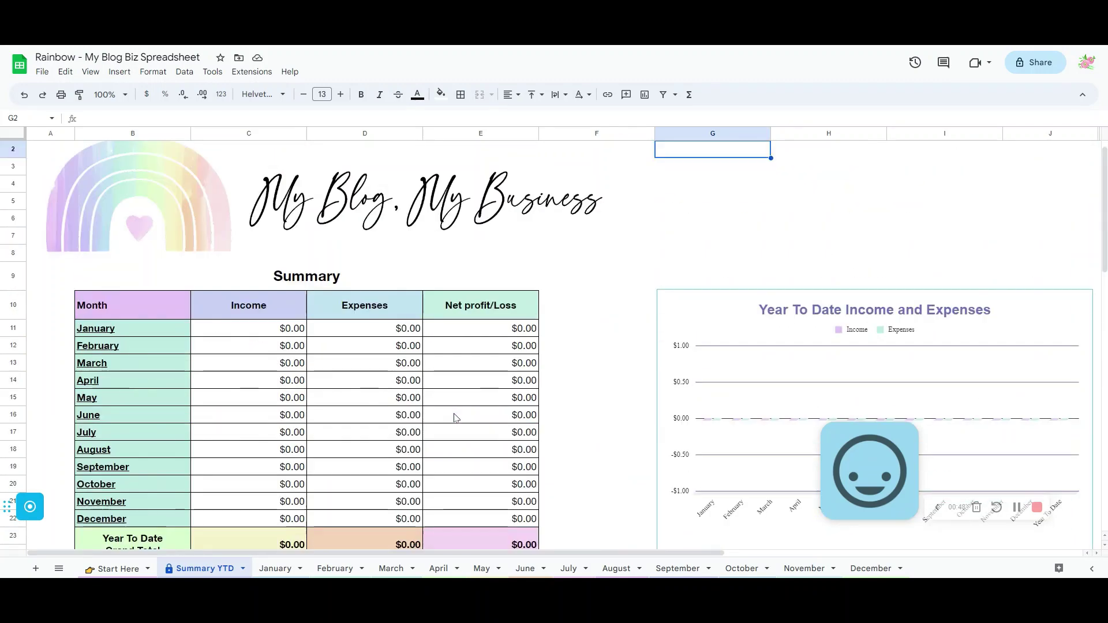
Examine the January sheet's expense categories, totals by category and income section.
{"action": "left_click", "coordinate": [275, 569]}
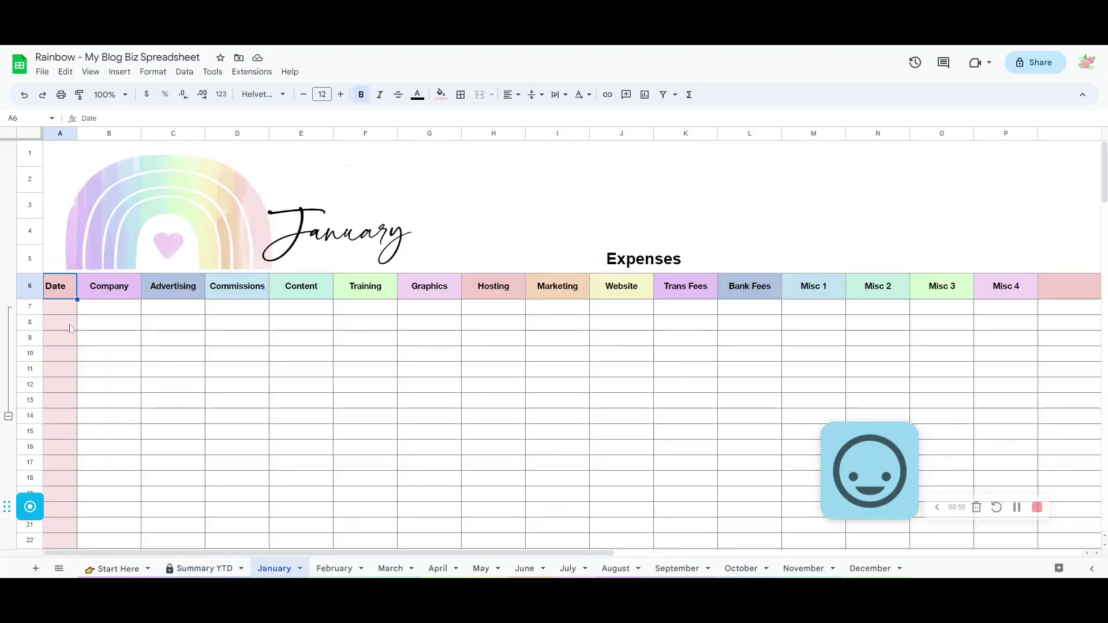
{"action": "scroll", "coordinate": [68, 376], "scroll_direction": "down", "scroll_amount": 3}
{"action": "scroll", "coordinate": [70, 375], "scroll_direction": "down", "scroll_amount": 3}
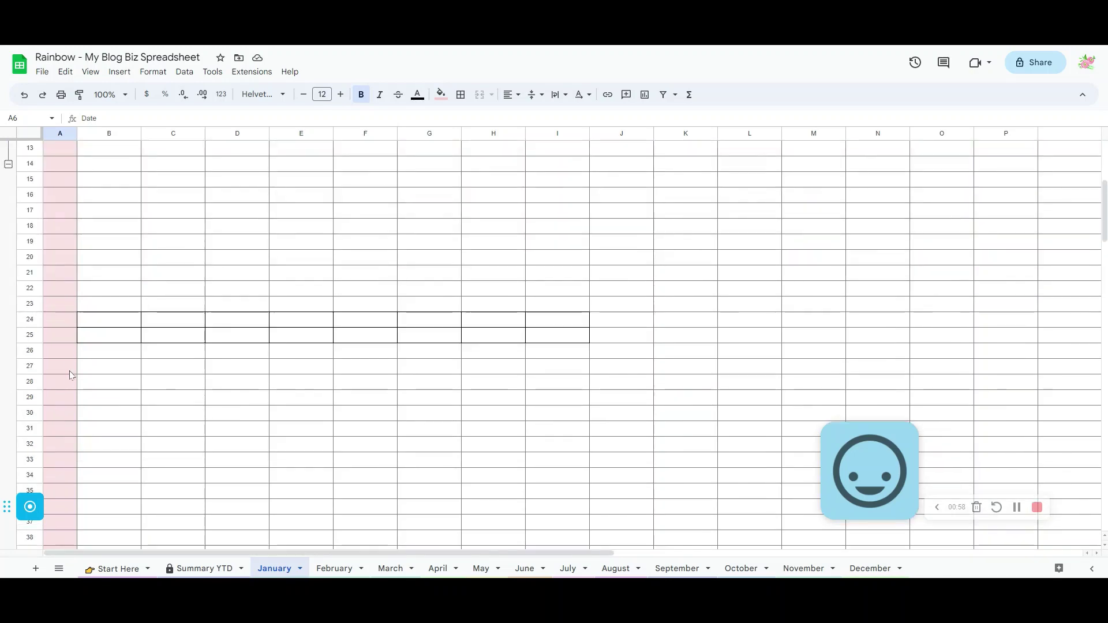
{"action": "scroll", "coordinate": [70, 375], "scroll_direction": "down", "scroll_amount": 10}
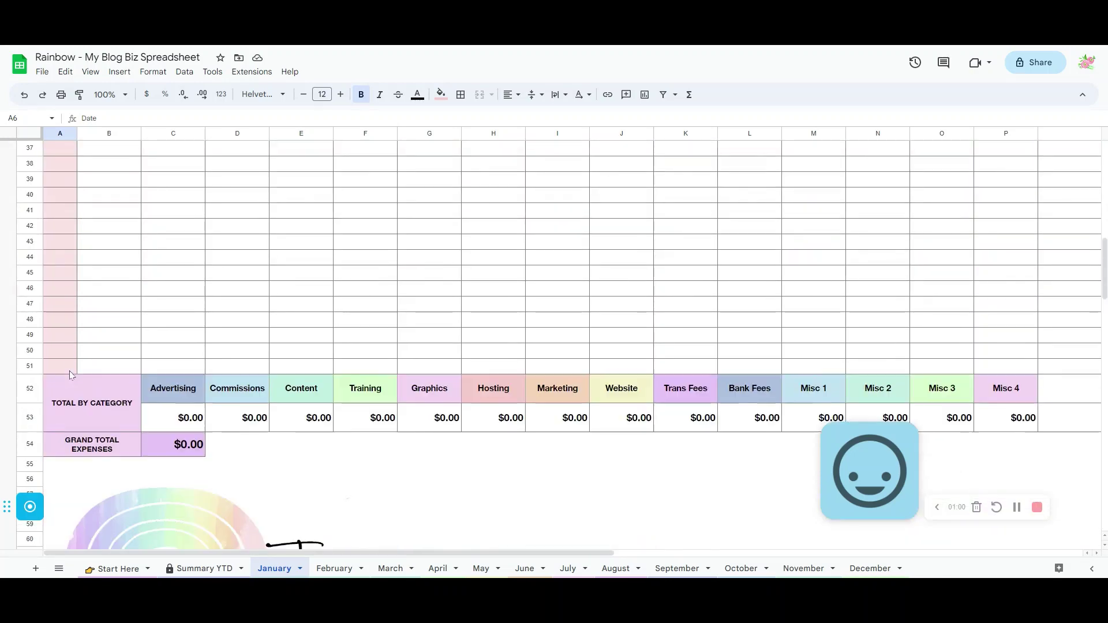
{"action": "scroll", "coordinate": [70, 375], "scroll_direction": "down", "scroll_amount": 5}
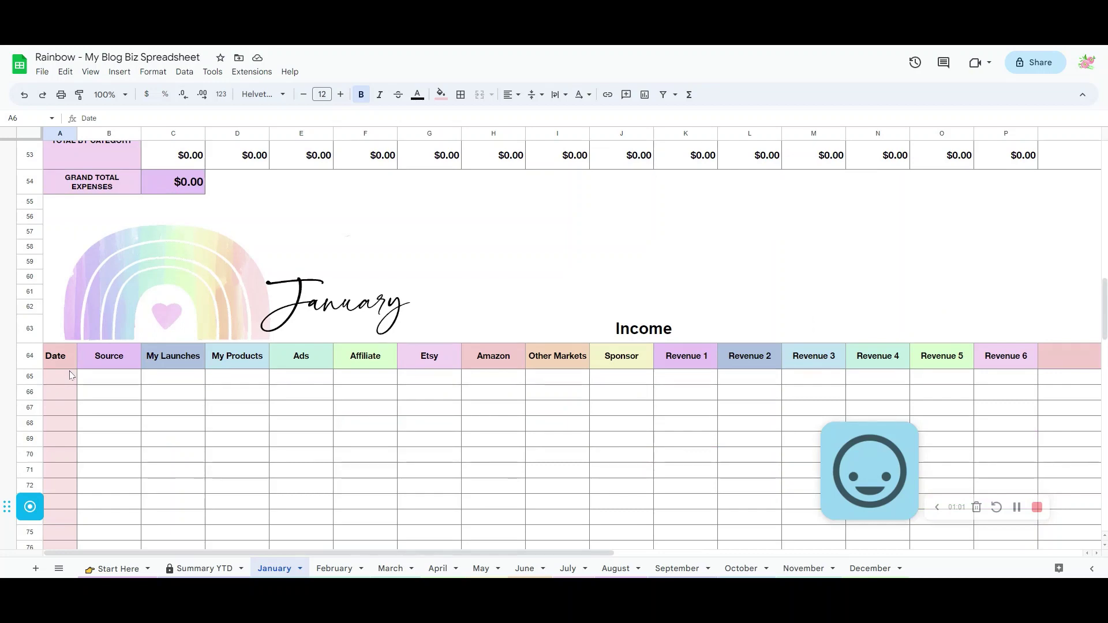
{"action": "scroll", "coordinate": [70, 376], "scroll_direction": "up", "scroll_amount": 8}
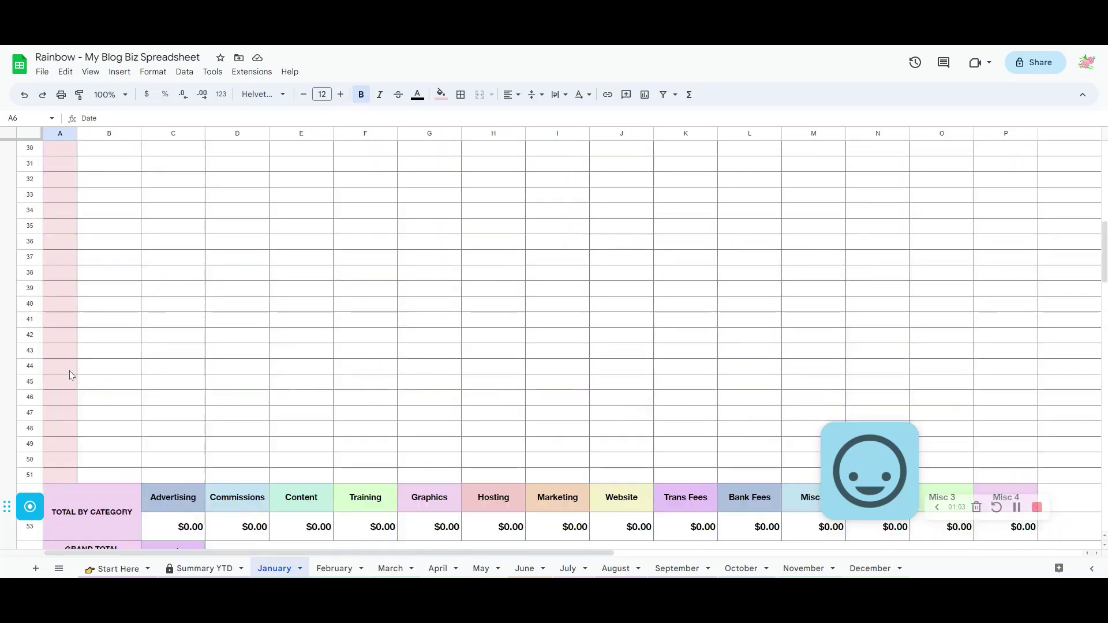
{"action": "scroll", "coordinate": [70, 375], "scroll_direction": "up", "scroll_amount": 8}
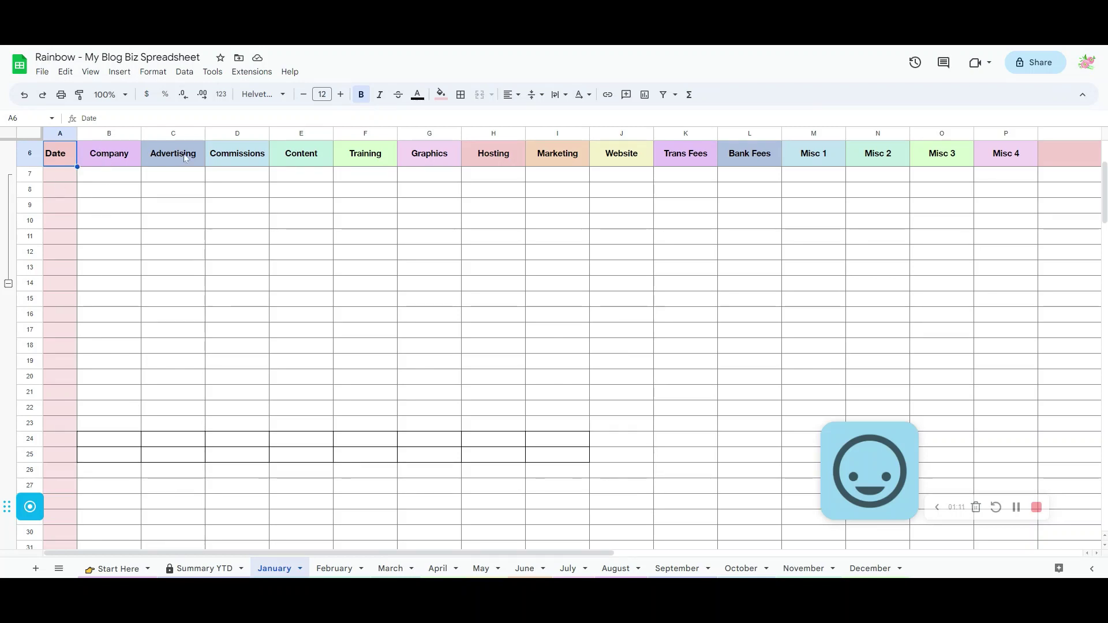
Try to rename the Misc 1 expense header in cell M6 of the January sheet to VA.
{"action": "left_click", "coordinate": [819, 153]}
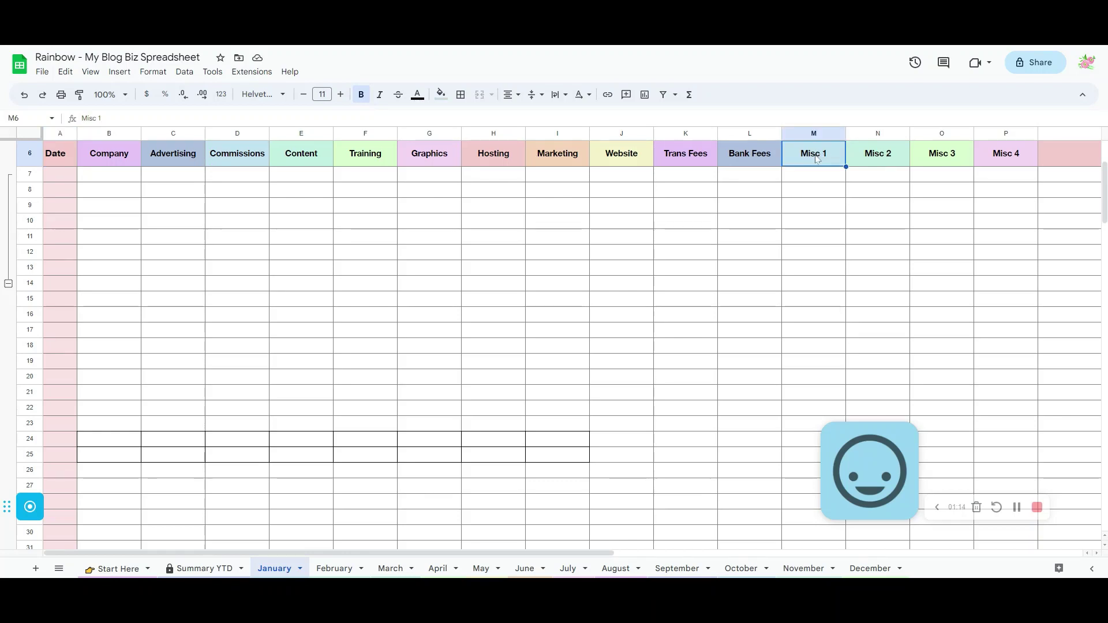
{"action": "double_click", "coordinate": [816, 157]}
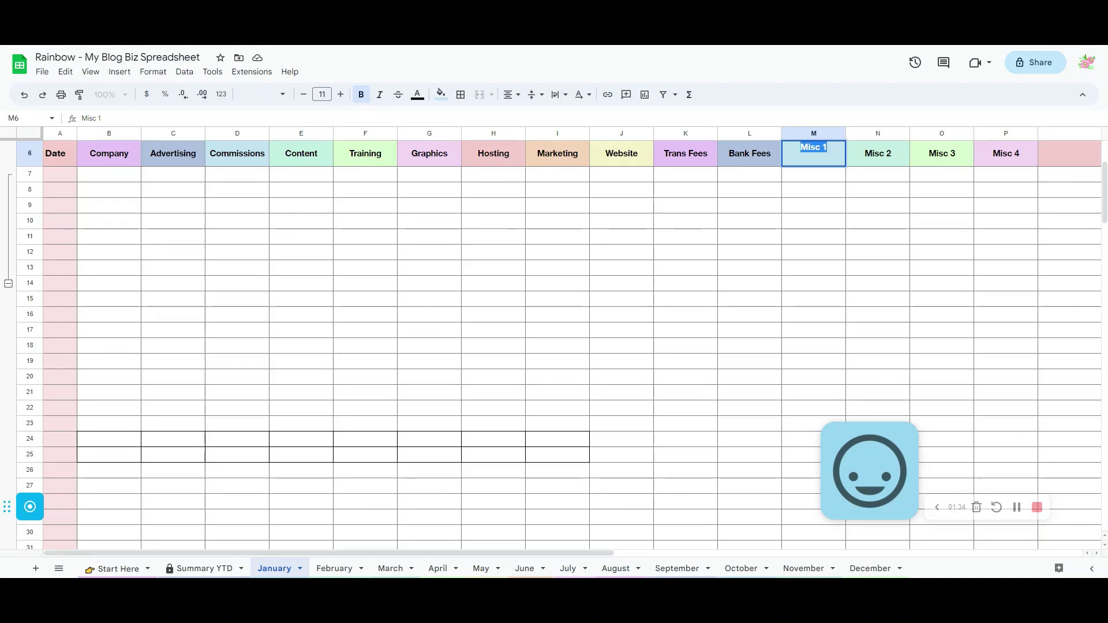
{"action": "type", "text": "VA"}
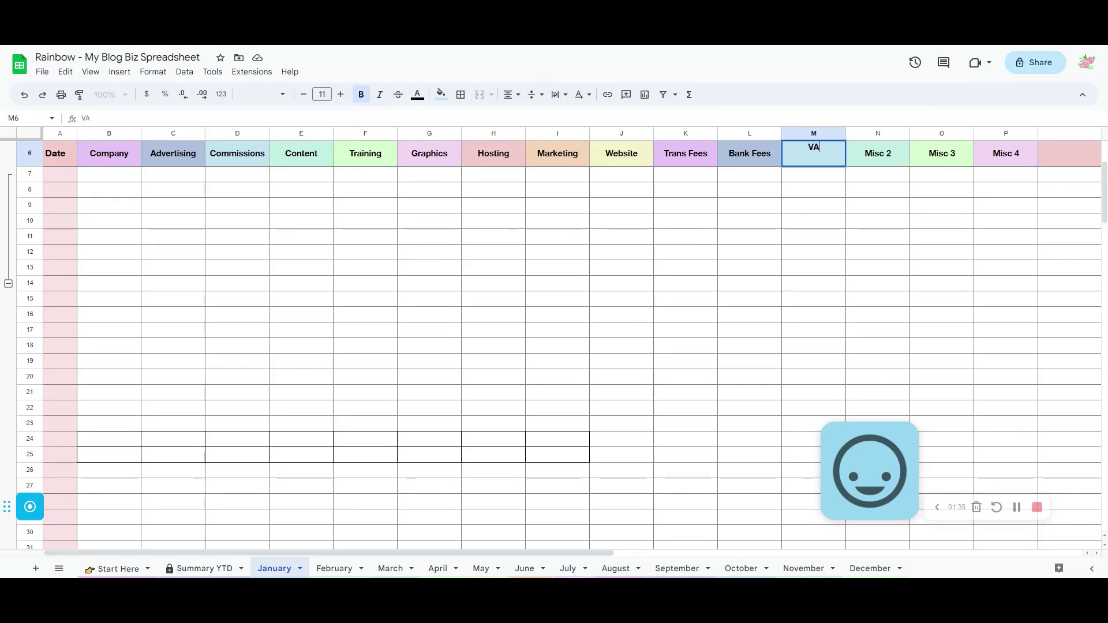
{"action": "key", "text": "Return"}
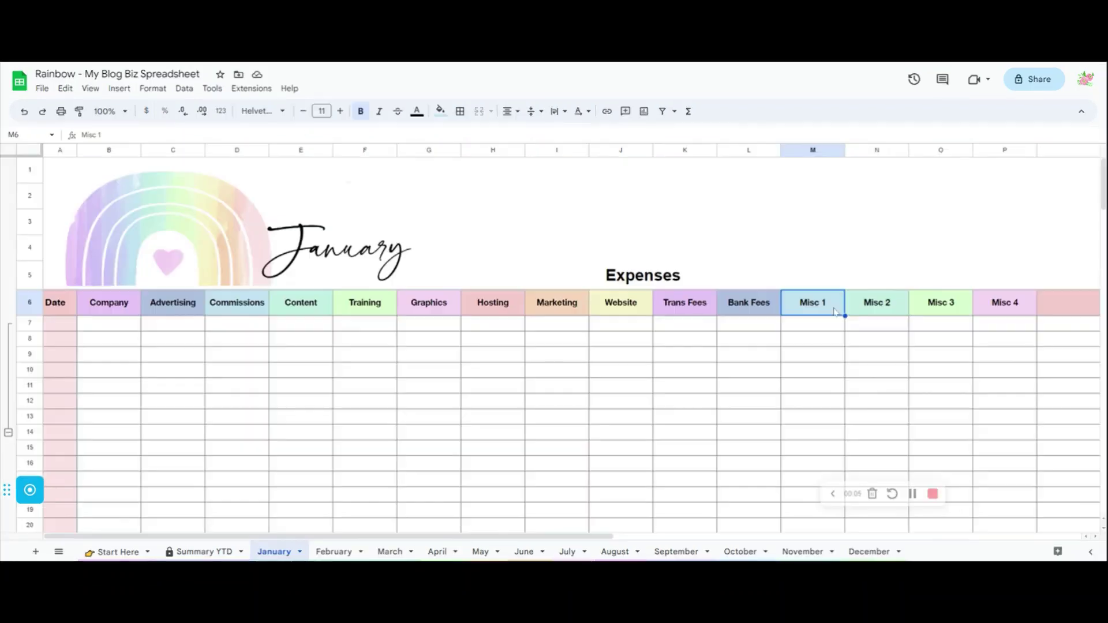
Find and replace every "Misc 1" with "VA" across all sheets, allowing the edit of protected cells.
{"action": "left_click", "coordinate": [66, 89]}
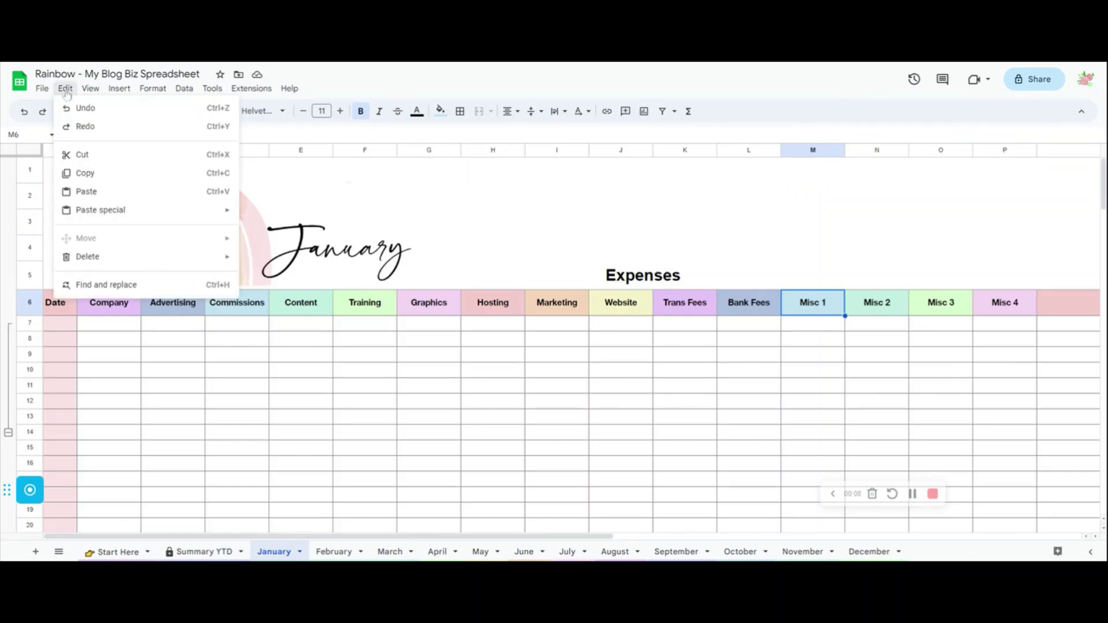
{"action": "left_click", "coordinate": [88, 285]}
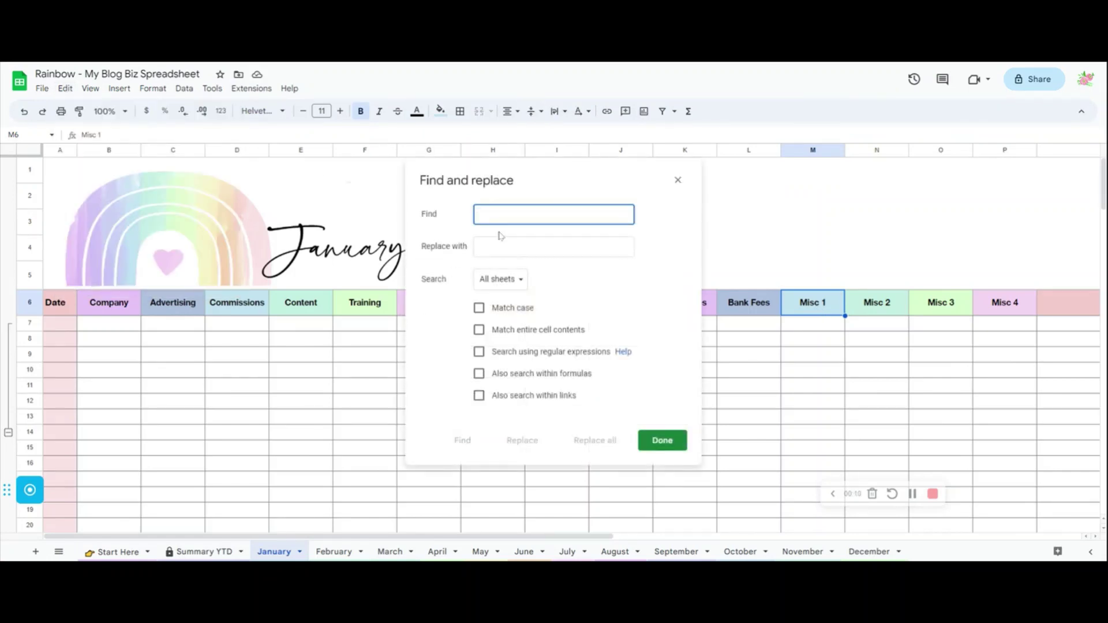
{"action": "type", "text": "Misc 1"}
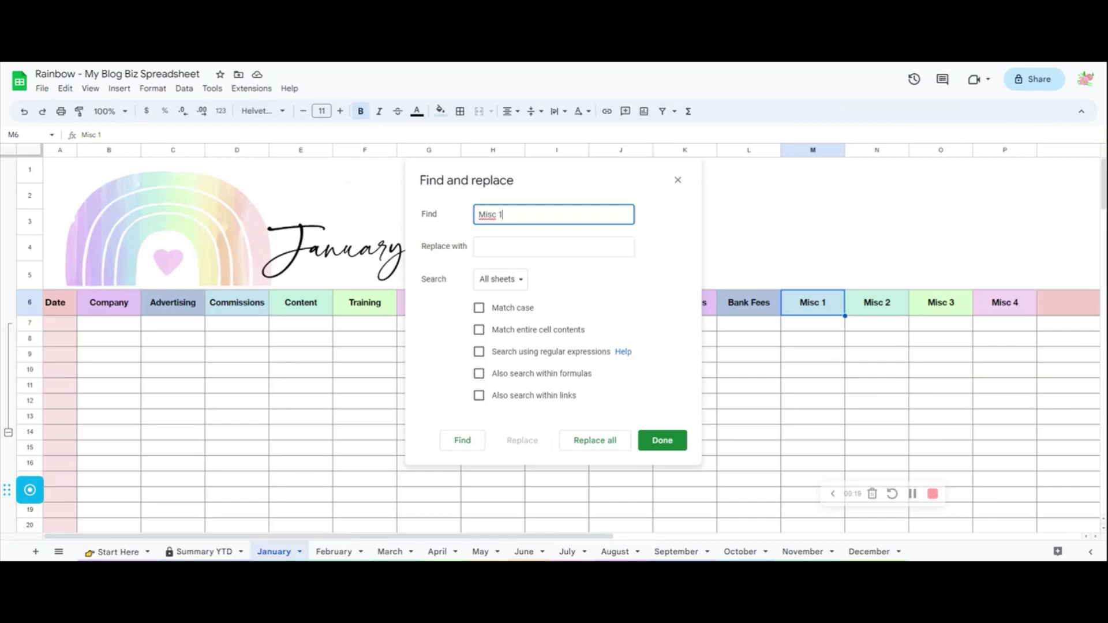
{"action": "left_click", "coordinate": [494, 247]}
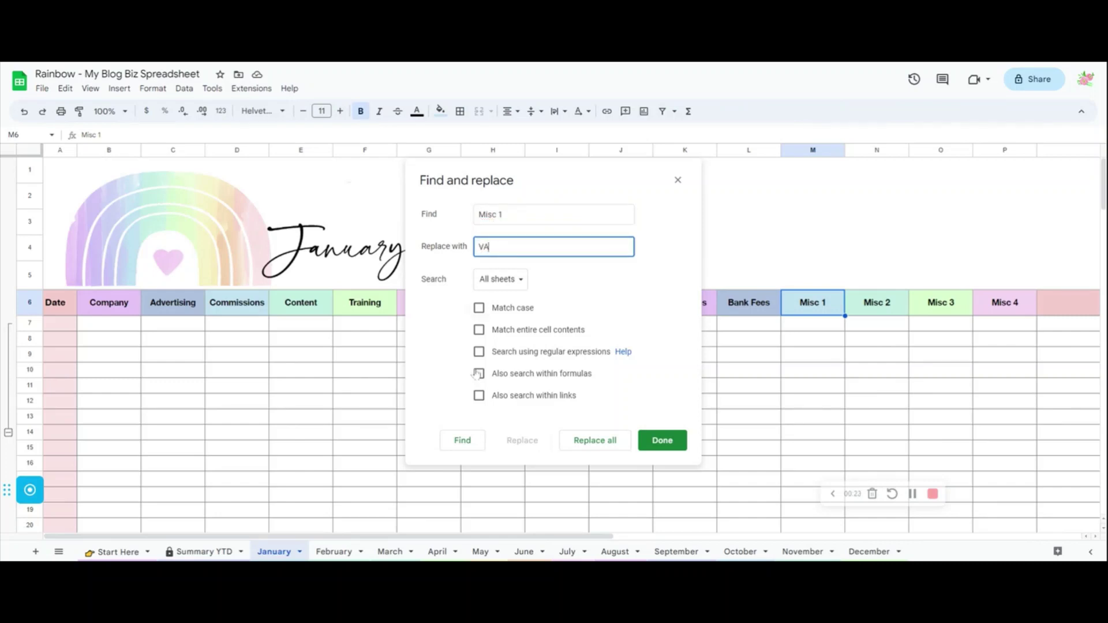
{"action": "left_click", "coordinate": [460, 441]}
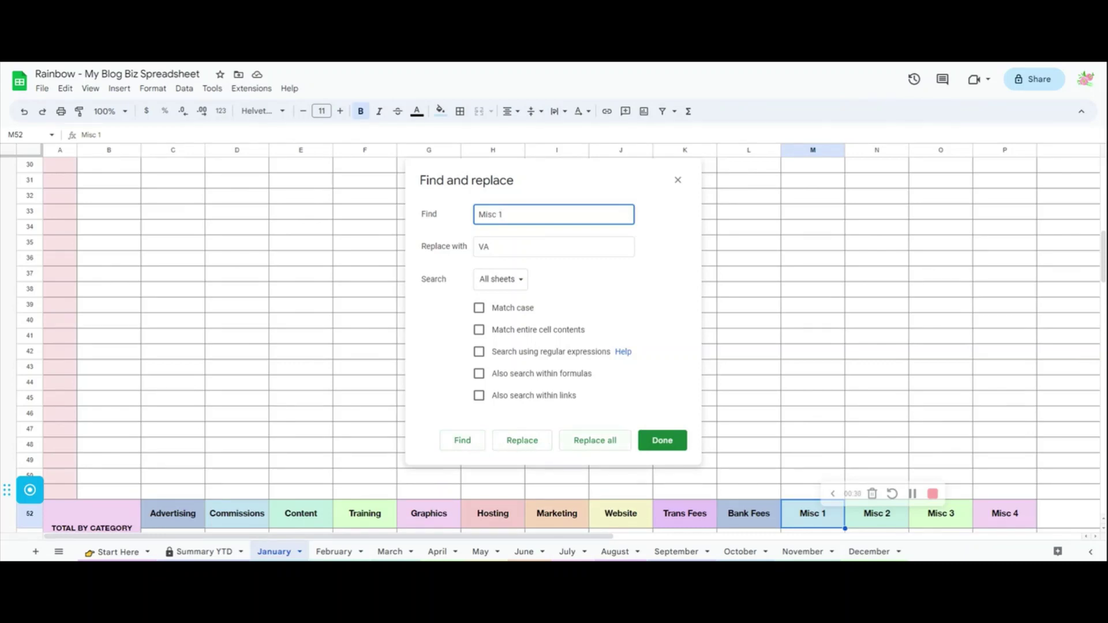
{"action": "left_click", "coordinate": [587, 441]}
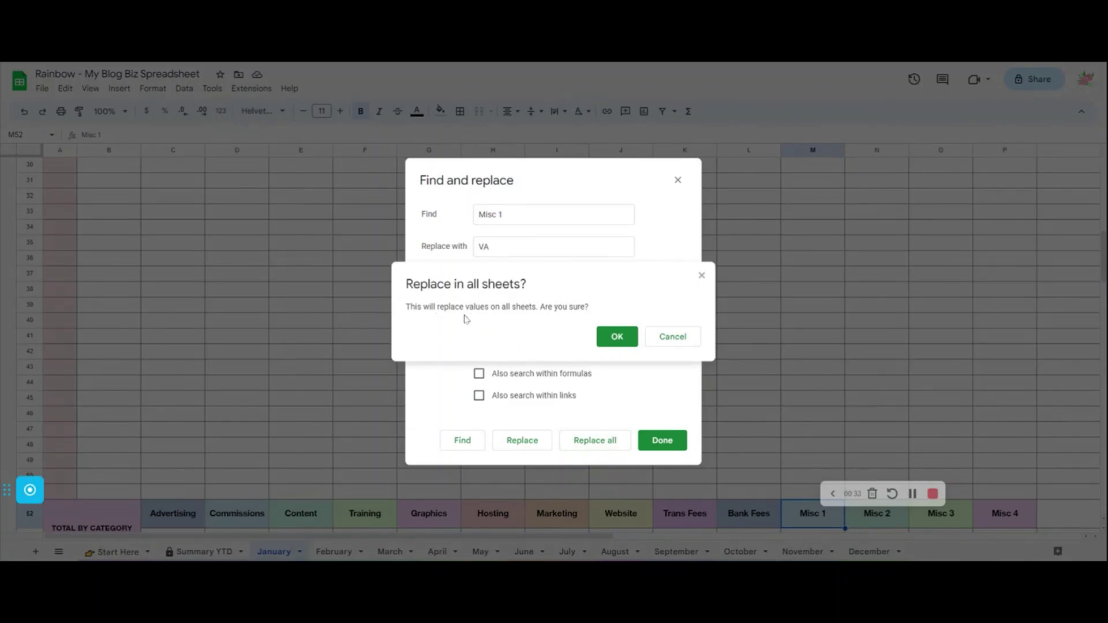
{"action": "left_click", "coordinate": [617, 341]}
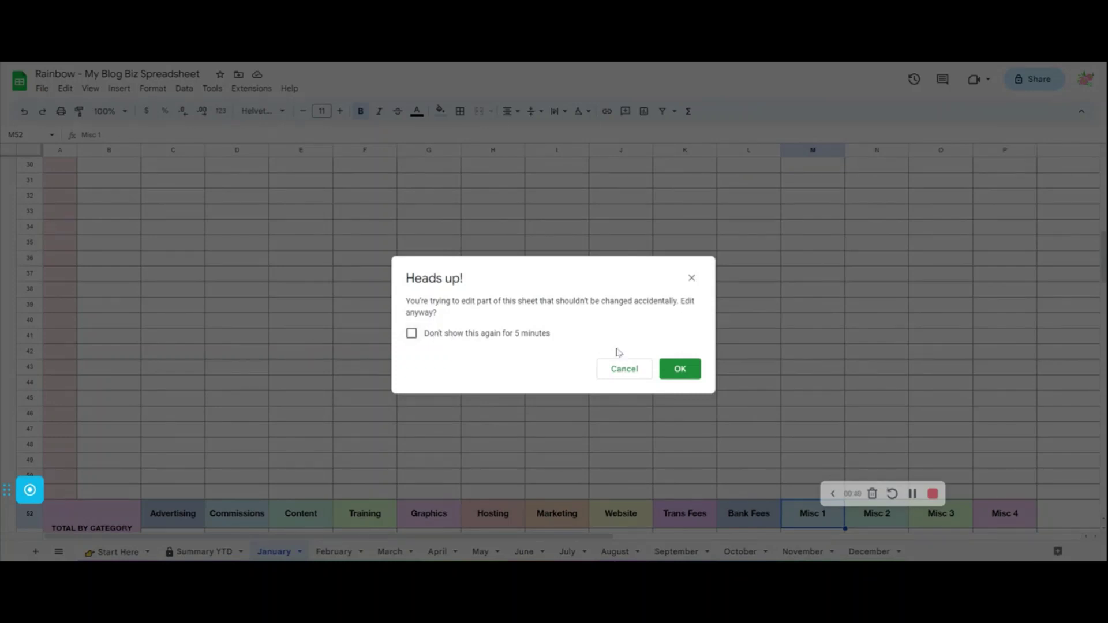
{"action": "left_click", "coordinate": [679, 369]}
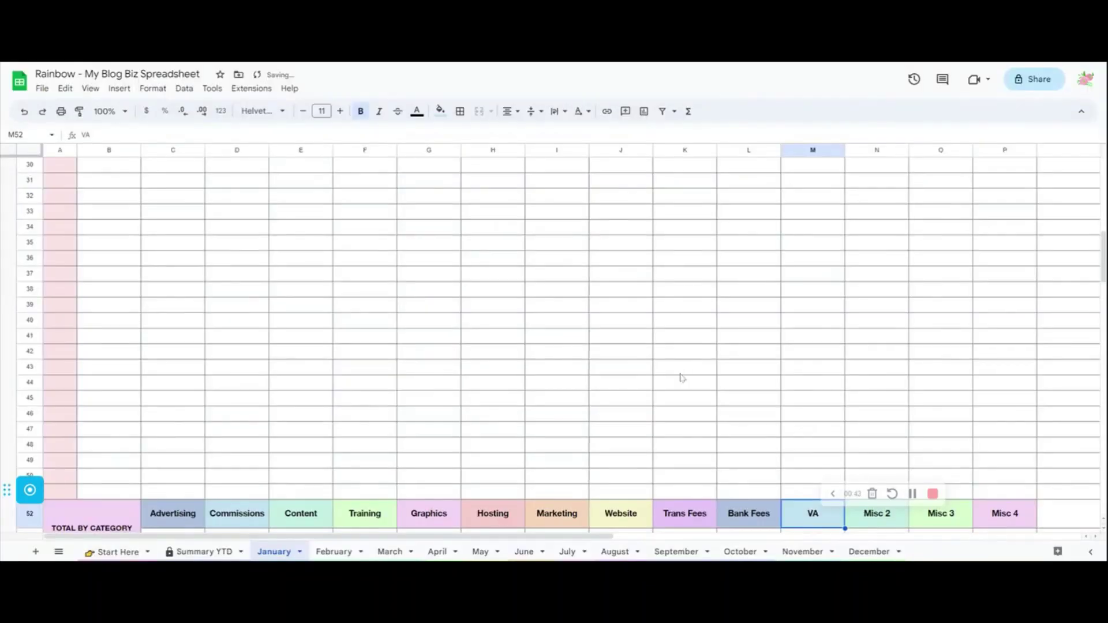
Check the renamed category in January's expense headers and totals row and in the Summary YTD expense table.
{"action": "scroll", "coordinate": [672, 411], "scroll_direction": "up", "scroll_amount": 7}
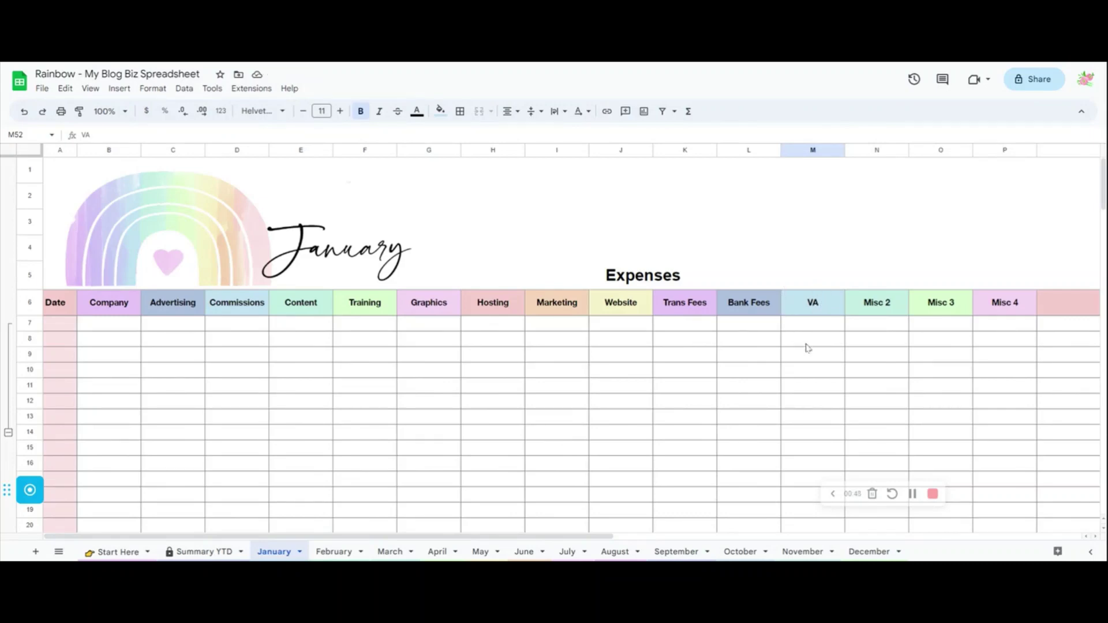
{"action": "scroll", "coordinate": [808, 352], "scroll_direction": "down", "scroll_amount": 6}
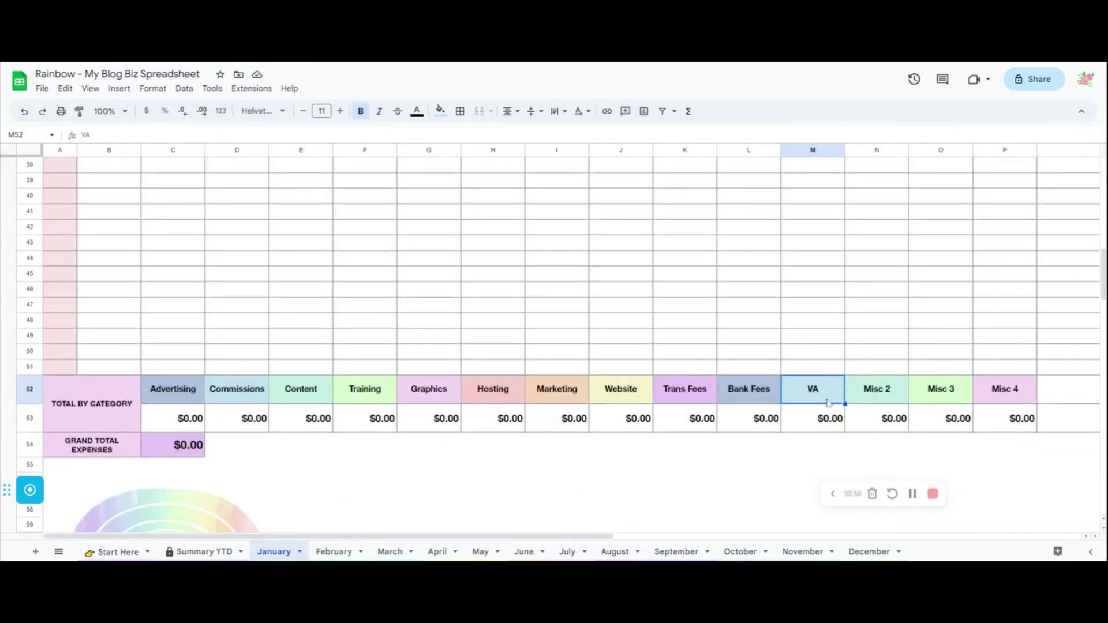
{"action": "left_click", "coordinate": [205, 553]}
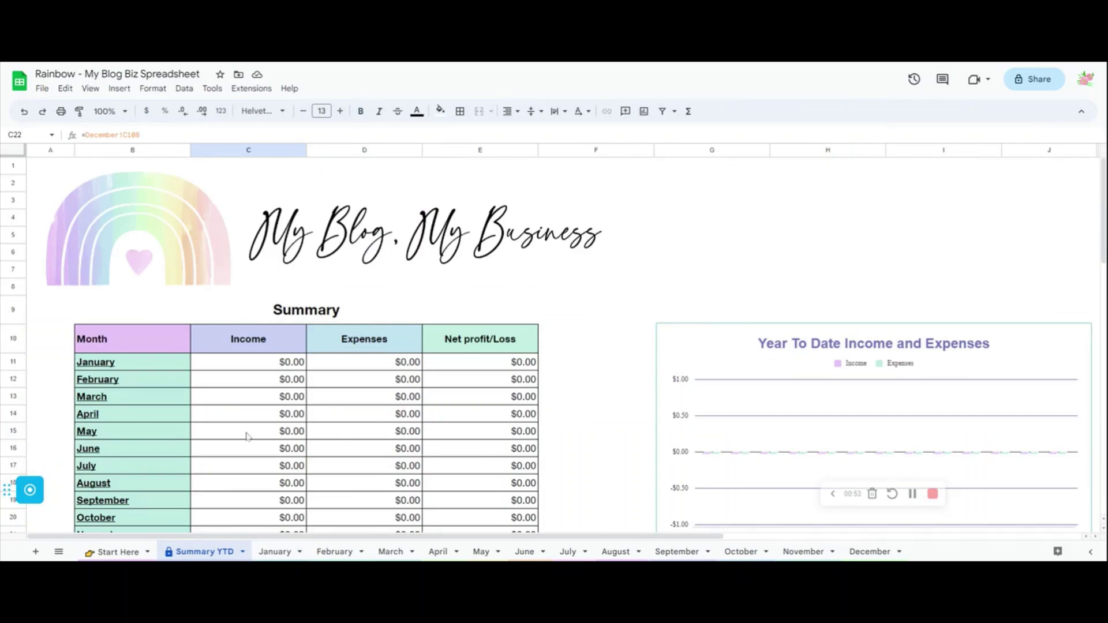
{"action": "scroll", "coordinate": [247, 437], "scroll_direction": "down", "scroll_amount": 5}
{"action": "scroll", "coordinate": [247, 436], "scroll_direction": "down", "scroll_amount": 5}
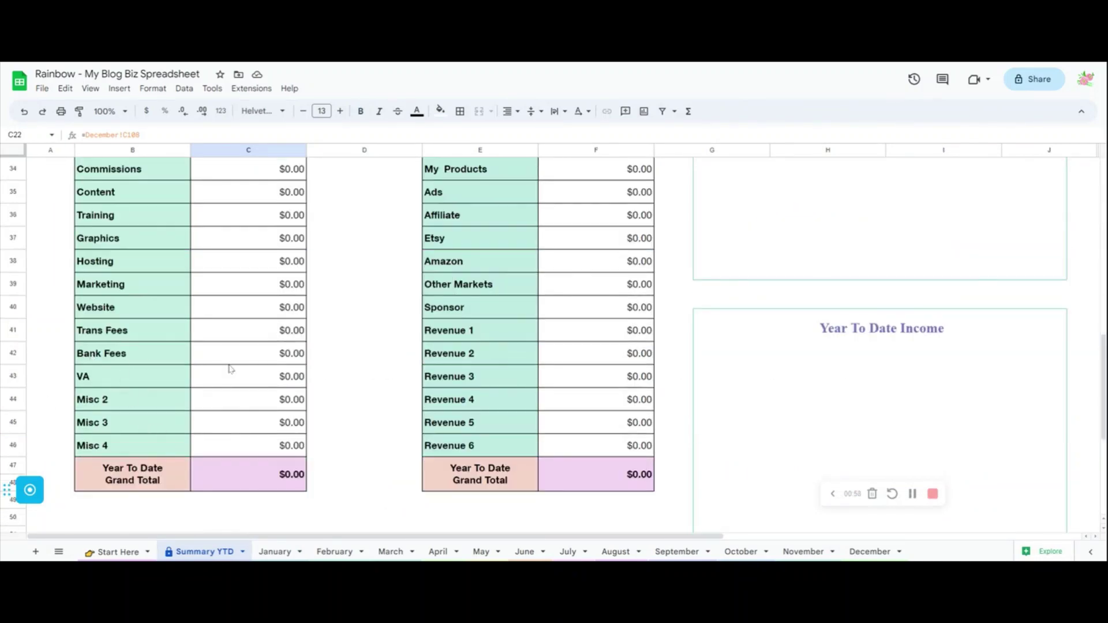
{"action": "scroll", "coordinate": [229, 369], "scroll_direction": "up", "scroll_amount": 10}
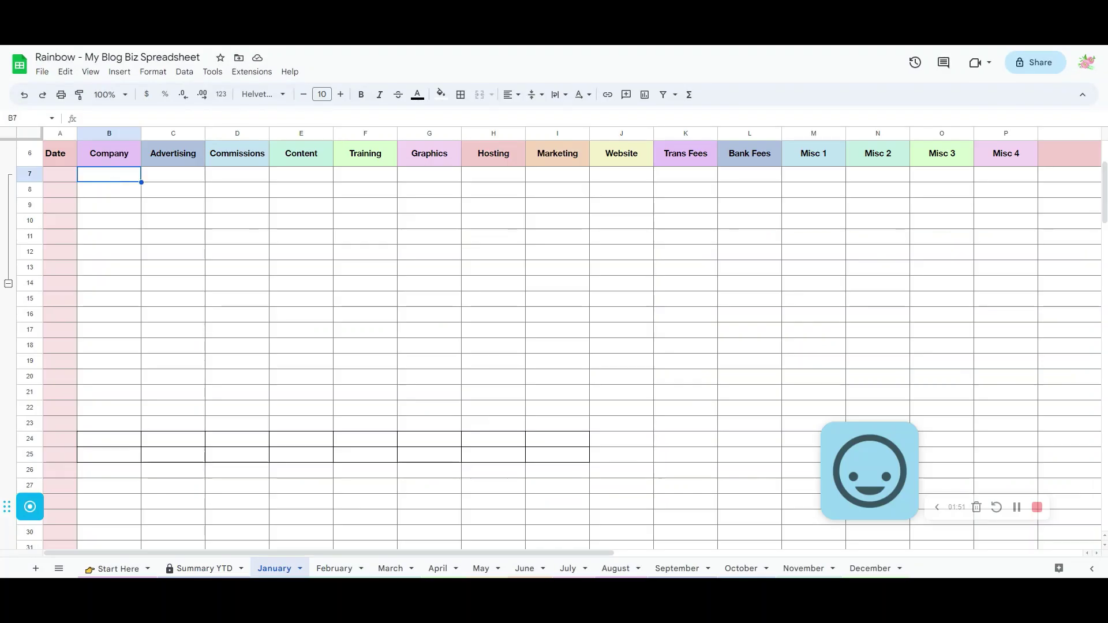
Record a January expense in row 7 with GoDaddy as the company and $15 under Hosting.
{"action": "type", "text": "GoD"}
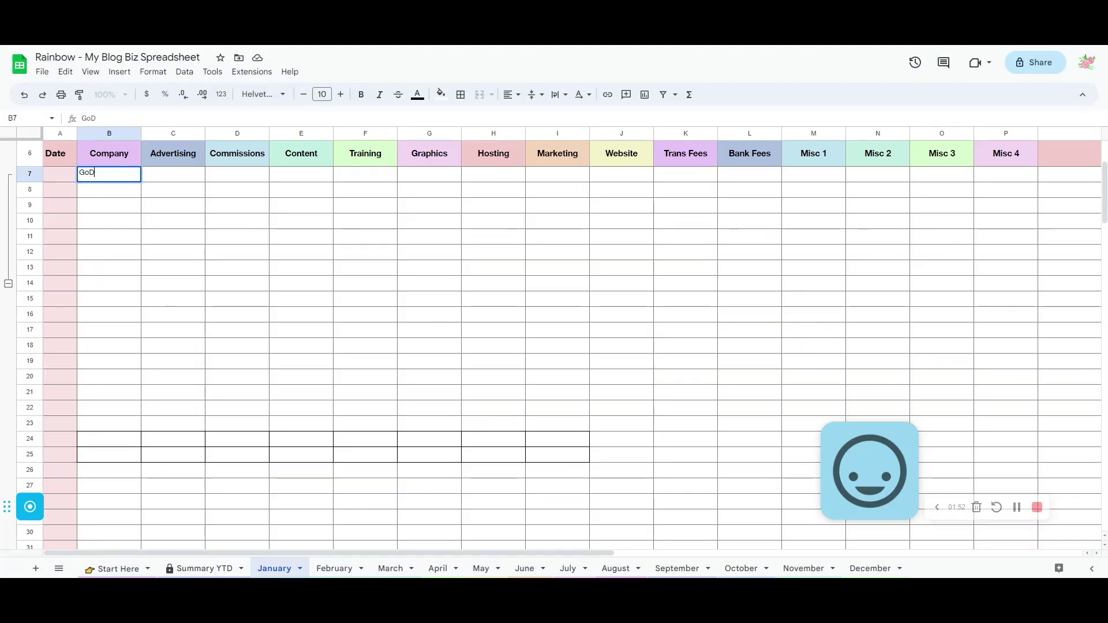
{"action": "type", "text": "addy"}
{"action": "left_click", "coordinate": [511, 175]}
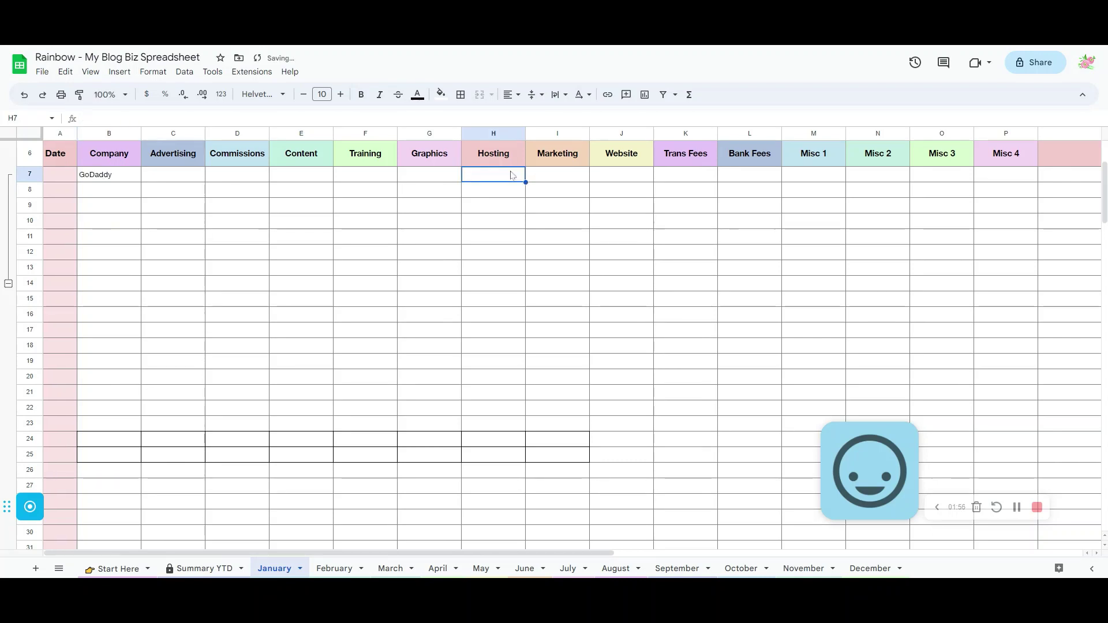
{"action": "type", "text": "$"}
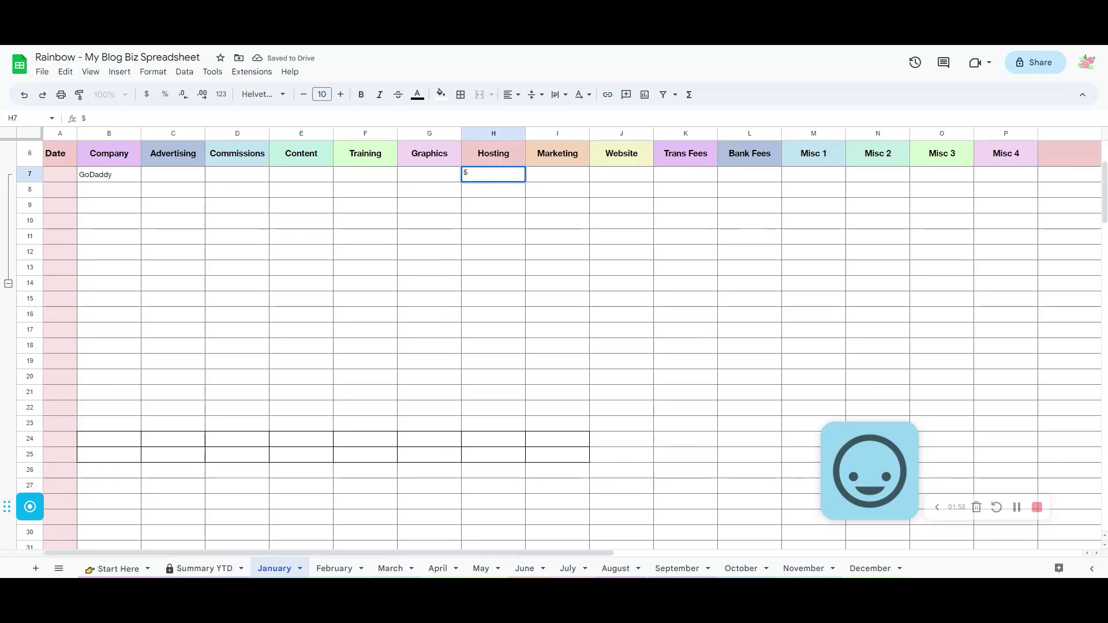
{"action": "type", "text": "1"}
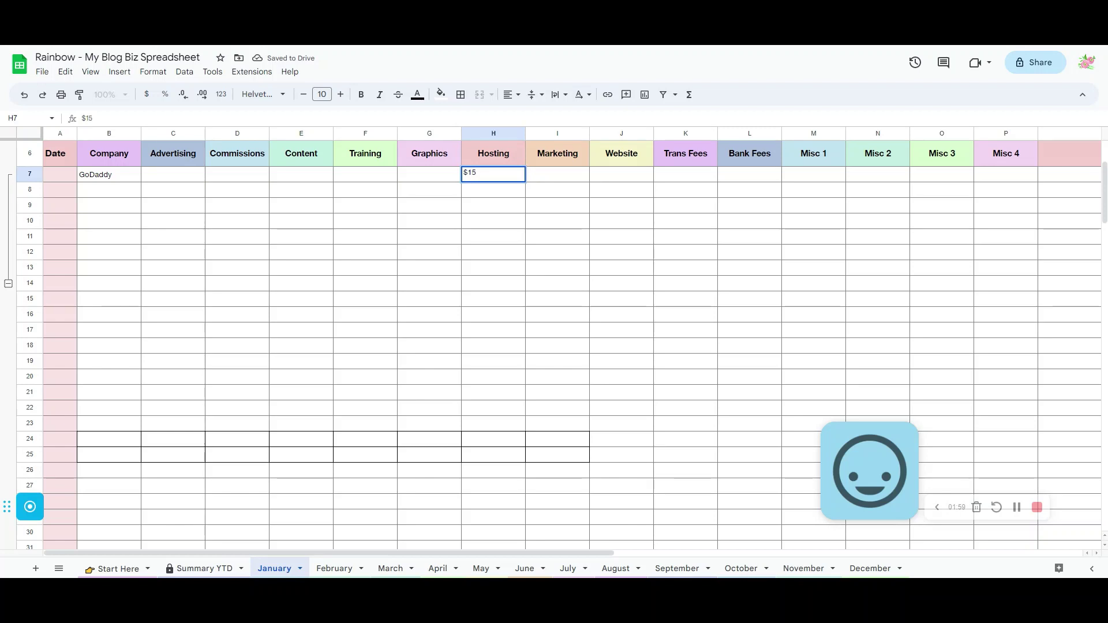
{"action": "type", "text": "5"}
{"action": "key", "text": "Return"}
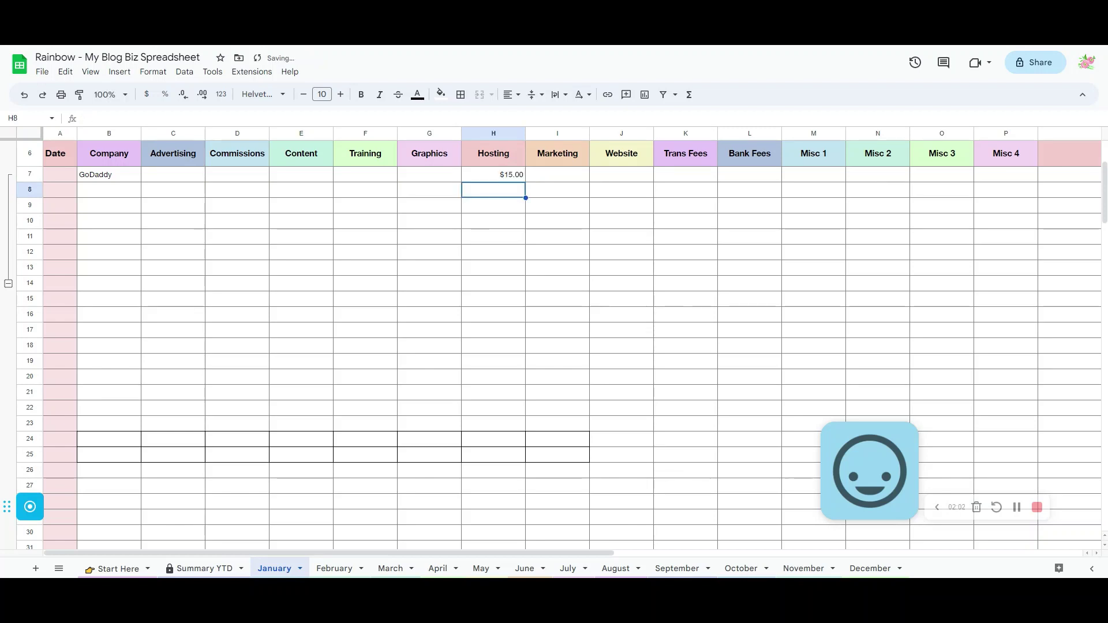
Enter Jan 1 as the date of the GoDaddy expense in cell A7 of the January sheet.
{"action": "left_click", "coordinate": [60, 180]}
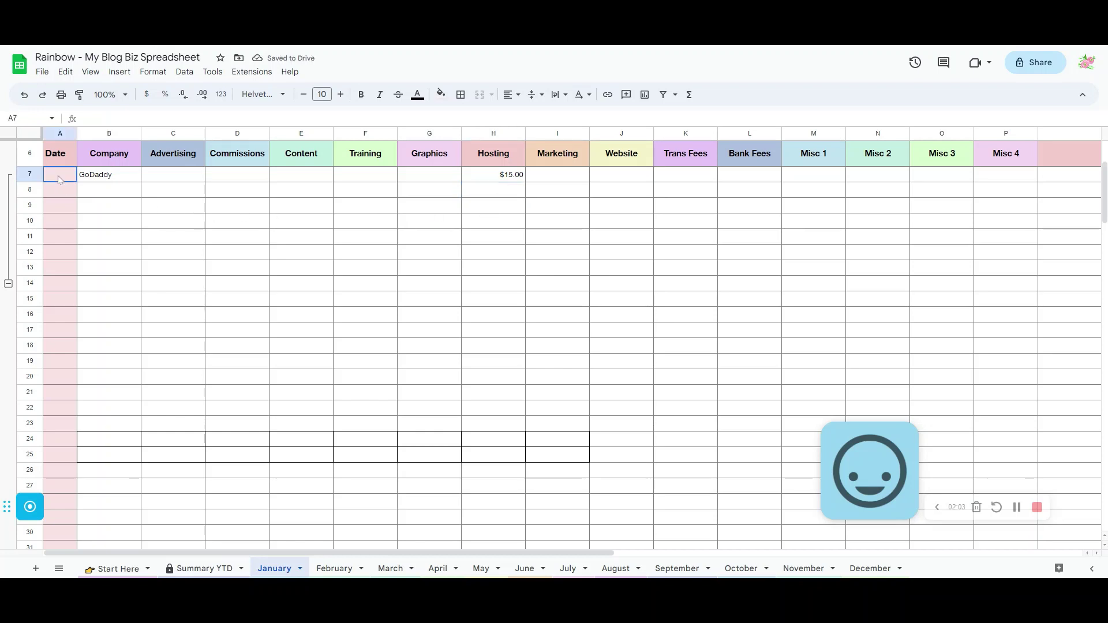
{"action": "type", "text": "Jan"}
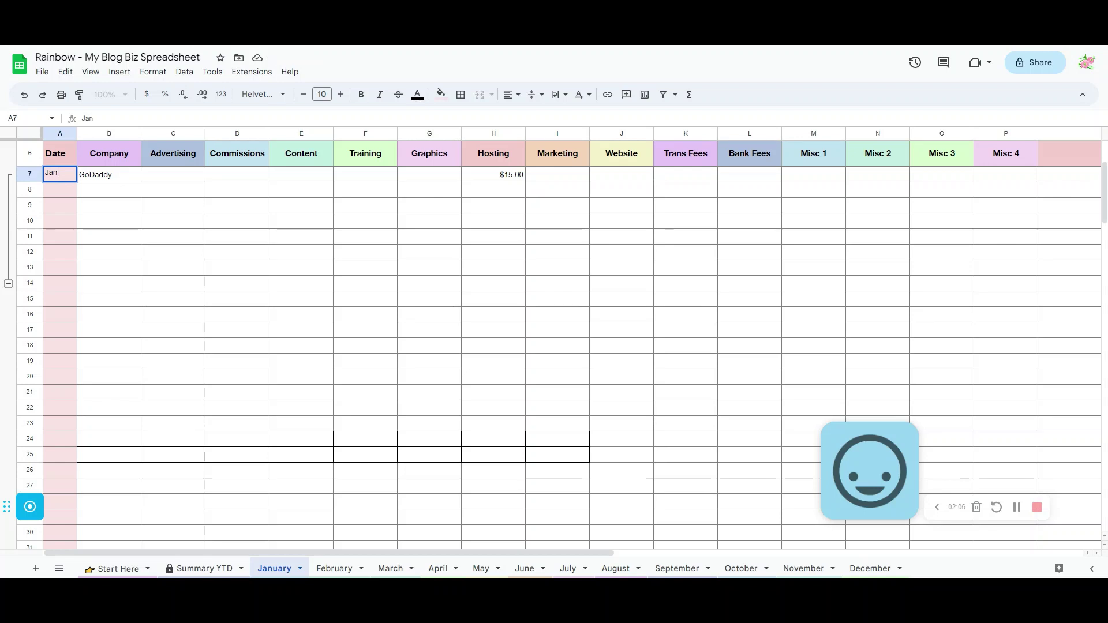
{"action": "type", "text": " 1"}
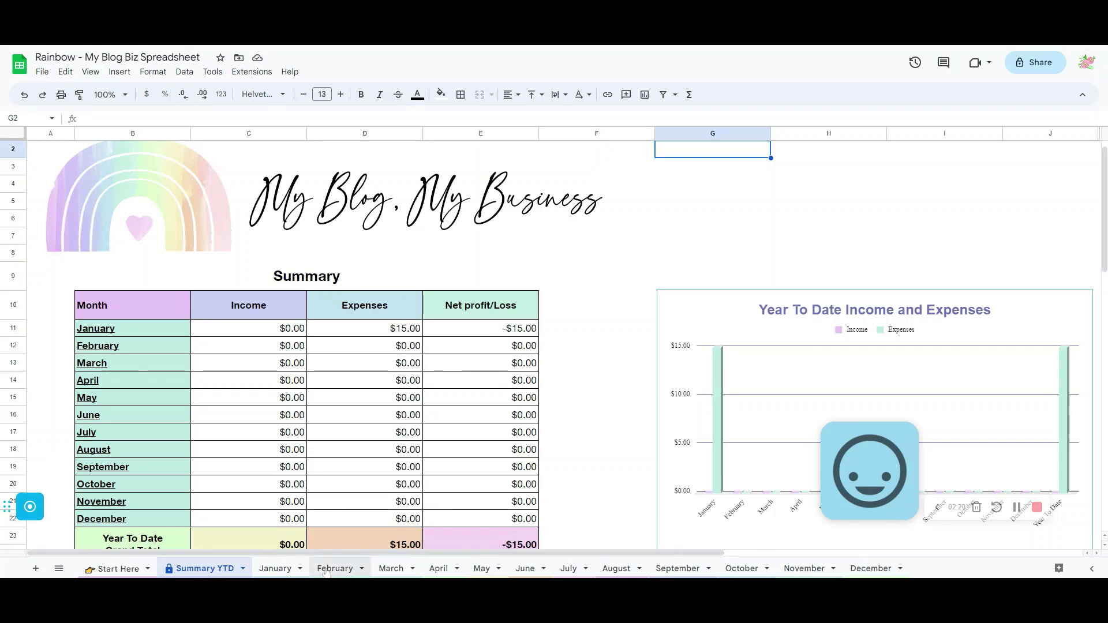
Enter 1/5/23 as the date in the first row of January's Income table, row 65.
{"action": "left_click", "coordinate": [275, 569]}
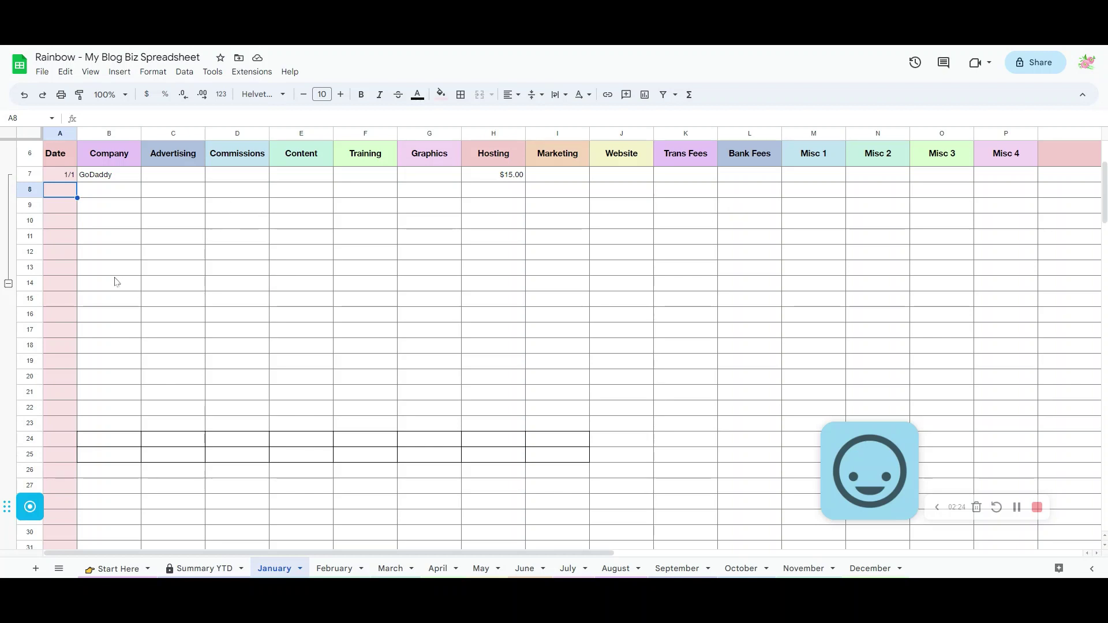
{"action": "scroll", "coordinate": [117, 300], "scroll_direction": "down", "scroll_amount": 10}
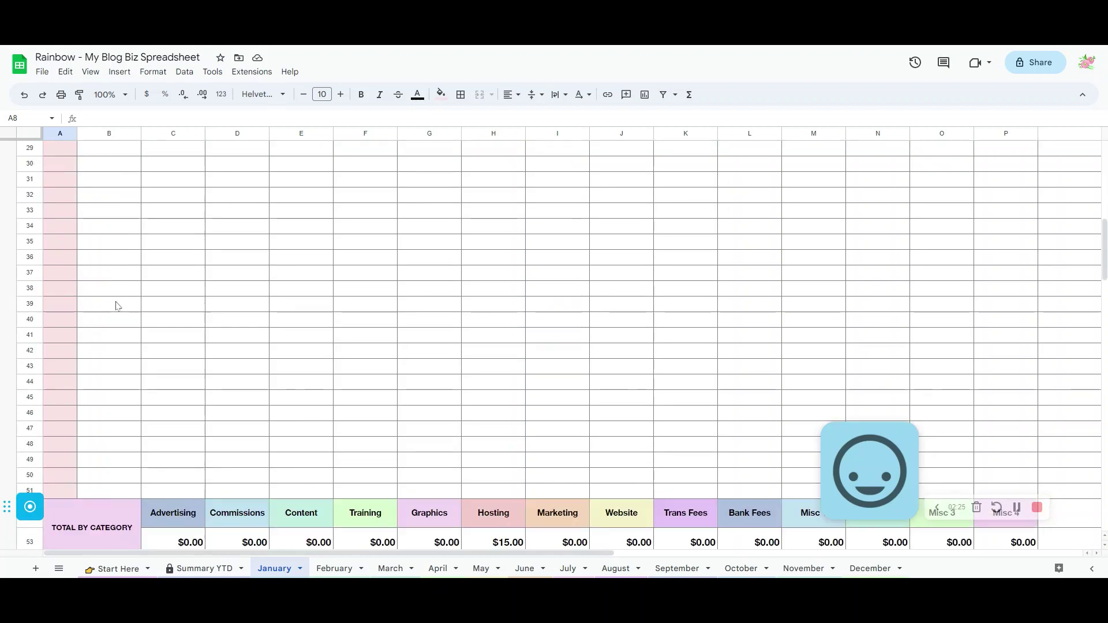
{"action": "scroll", "coordinate": [117, 306], "scroll_direction": "down", "scroll_amount": 3}
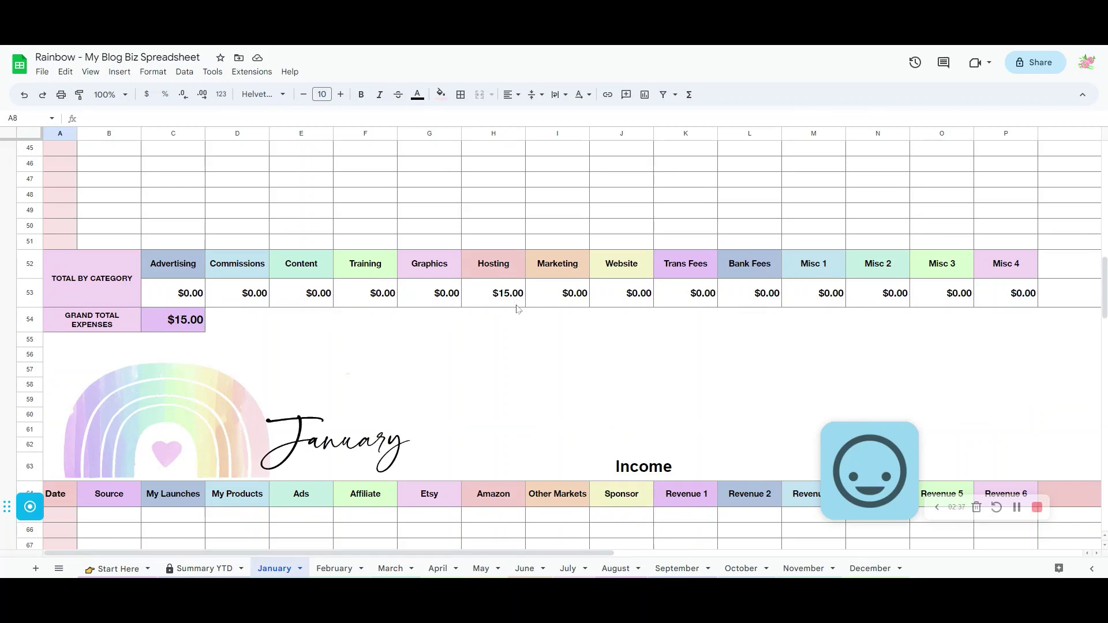
{"action": "scroll", "coordinate": [334, 376], "scroll_direction": "down", "scroll_amount": 3}
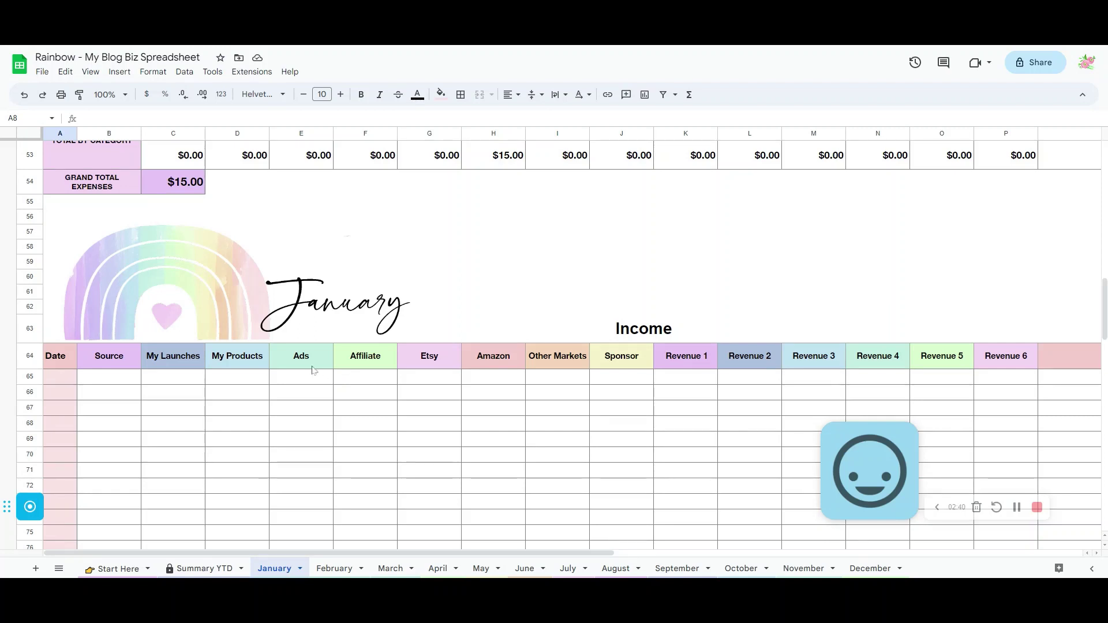
{"action": "left_click", "coordinate": [93, 379]}
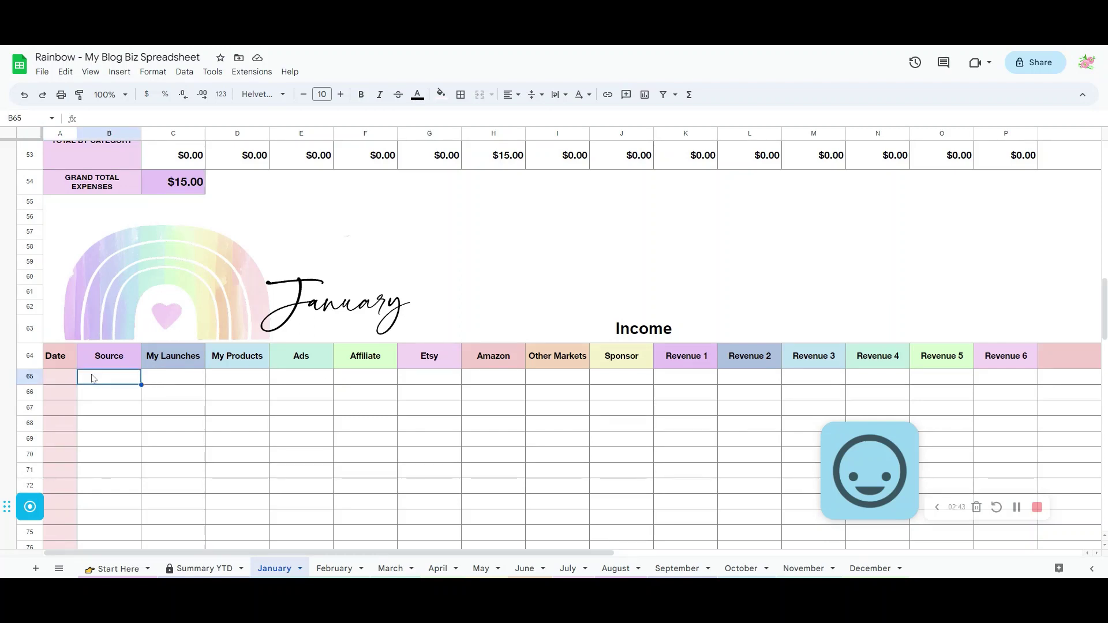
{"action": "left_click", "coordinate": [59, 379]}
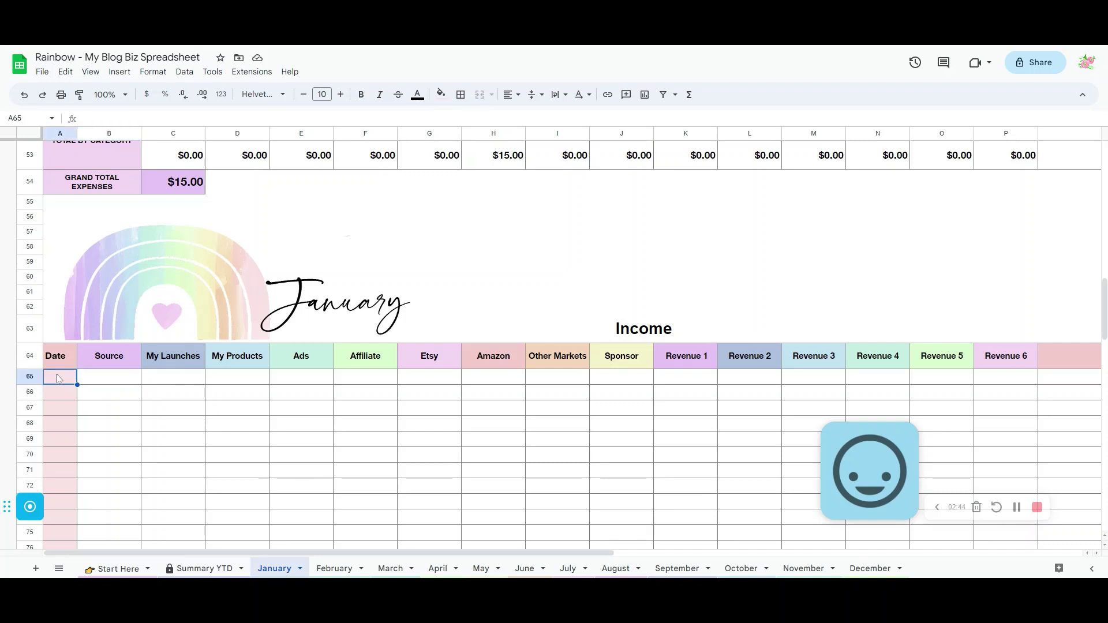
{"action": "type", "text": "1/5/23"}
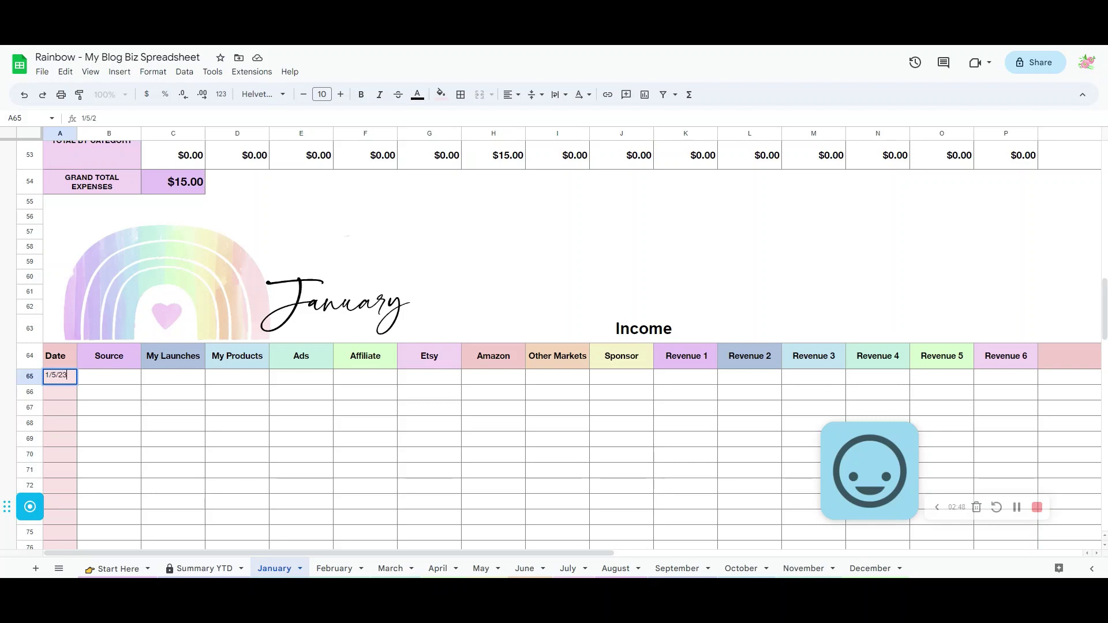
{"action": "key", "text": "Return"}
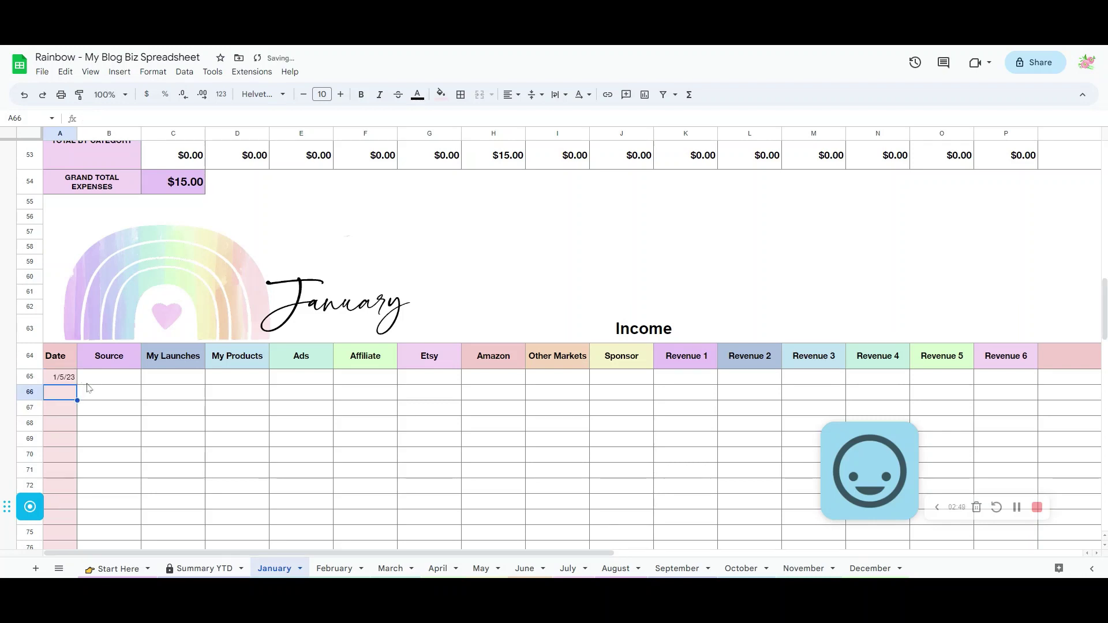
Complete the income entry in row 65 with Undated Planner 2023 as the source and 5 under Etsy.
{"action": "left_click", "coordinate": [116, 378]}
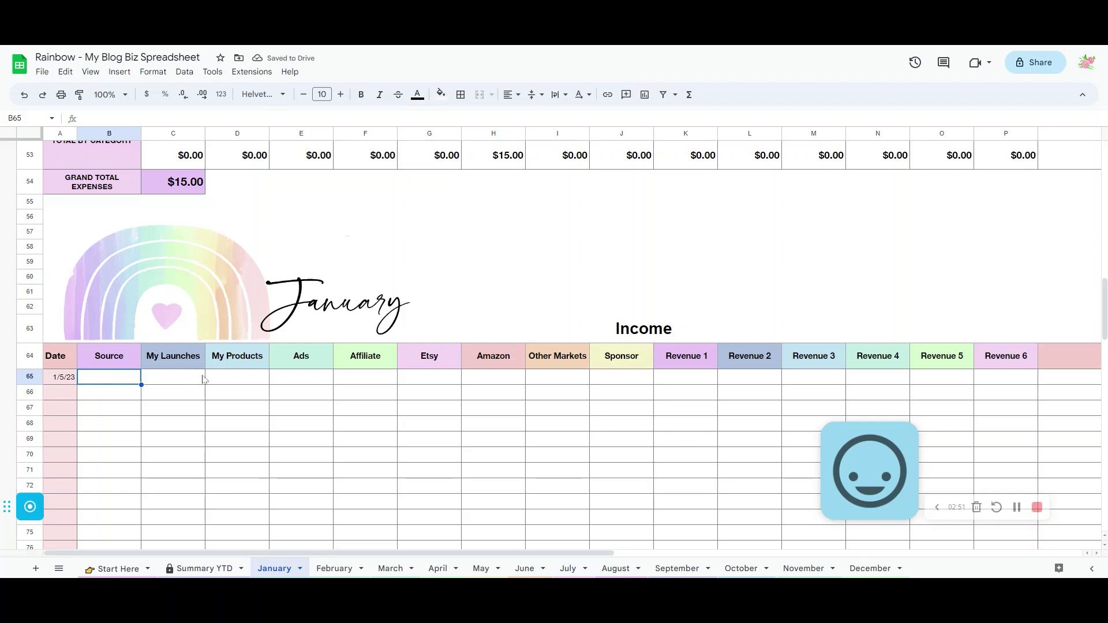
{"action": "type", "text": "Undated Planner"}
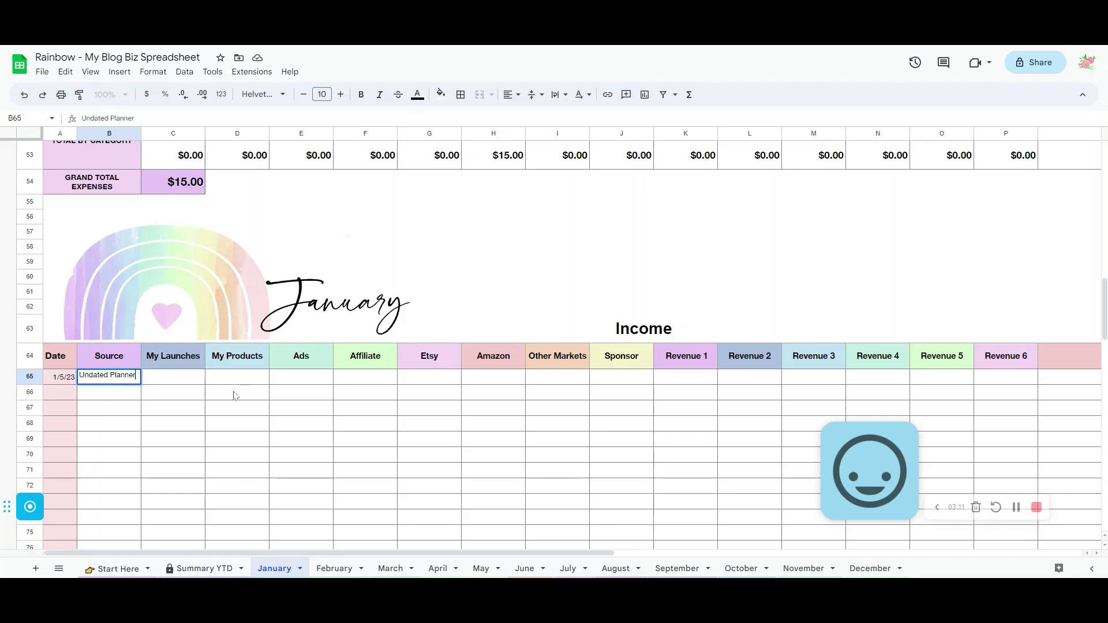
{"action": "type", "text": " 2023"}
{"action": "key", "text": "Return"}
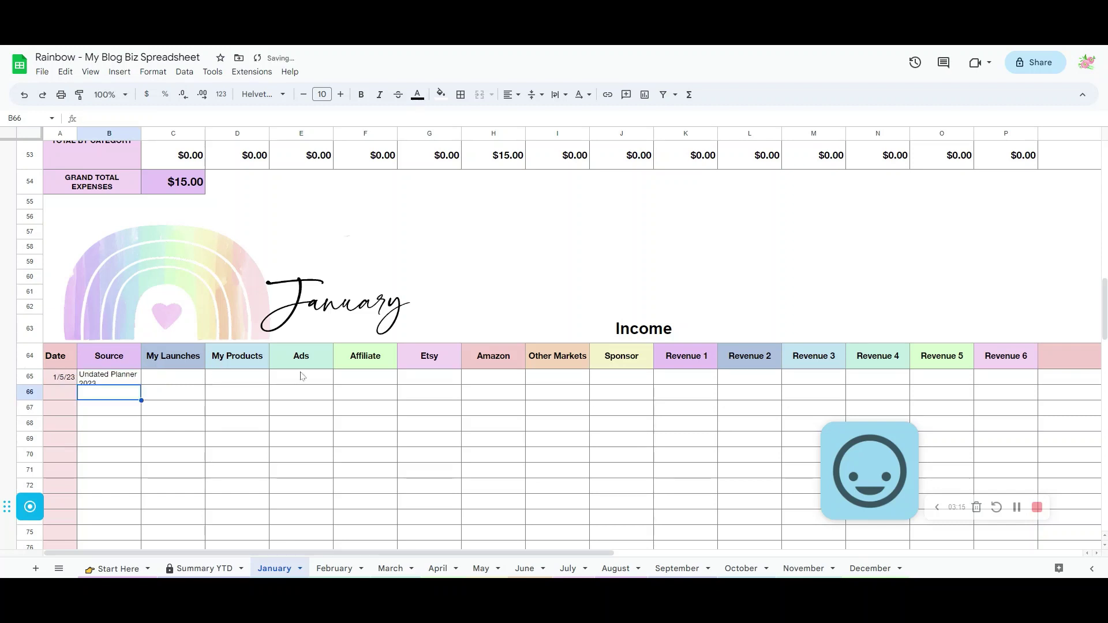
{"action": "left_click", "coordinate": [240, 382]}
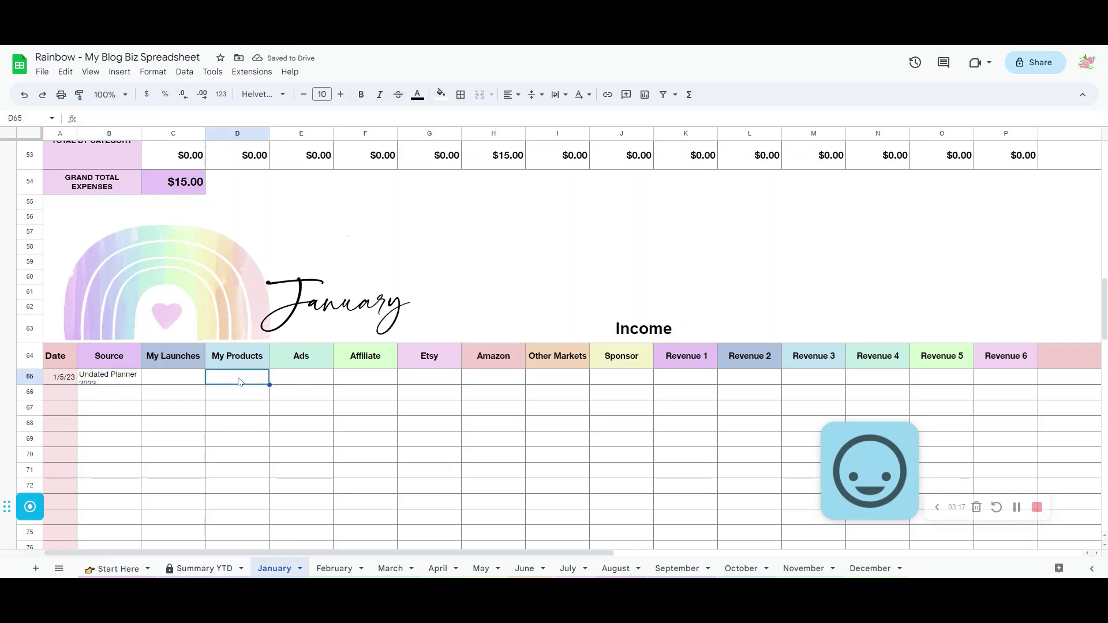
{"action": "left_click", "coordinate": [430, 383]}
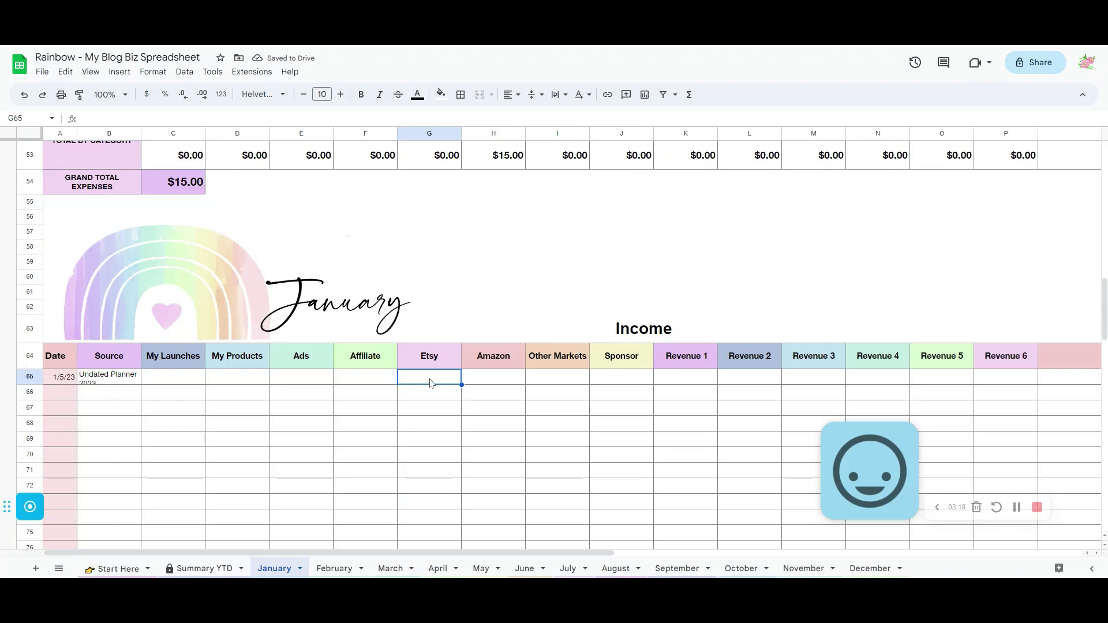
{"action": "type", "text": "5"}
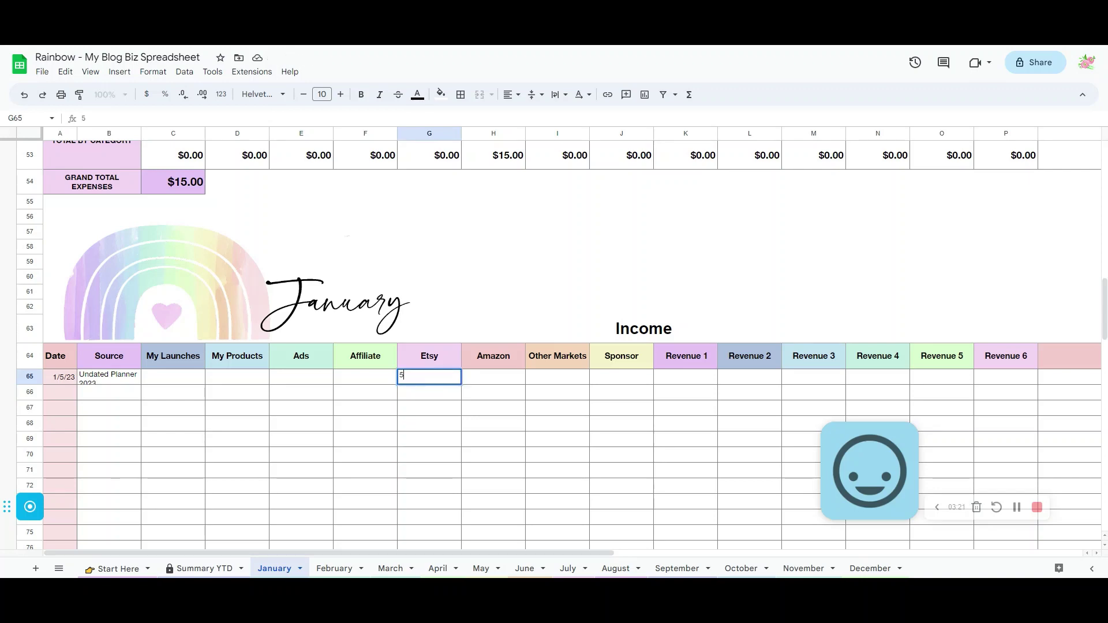
{"action": "key", "text": "Return"}
Look over the January header and the monthly sheets from March through August.
{"action": "scroll", "coordinate": [485, 476], "scroll_direction": "up", "scroll_amount": 15}
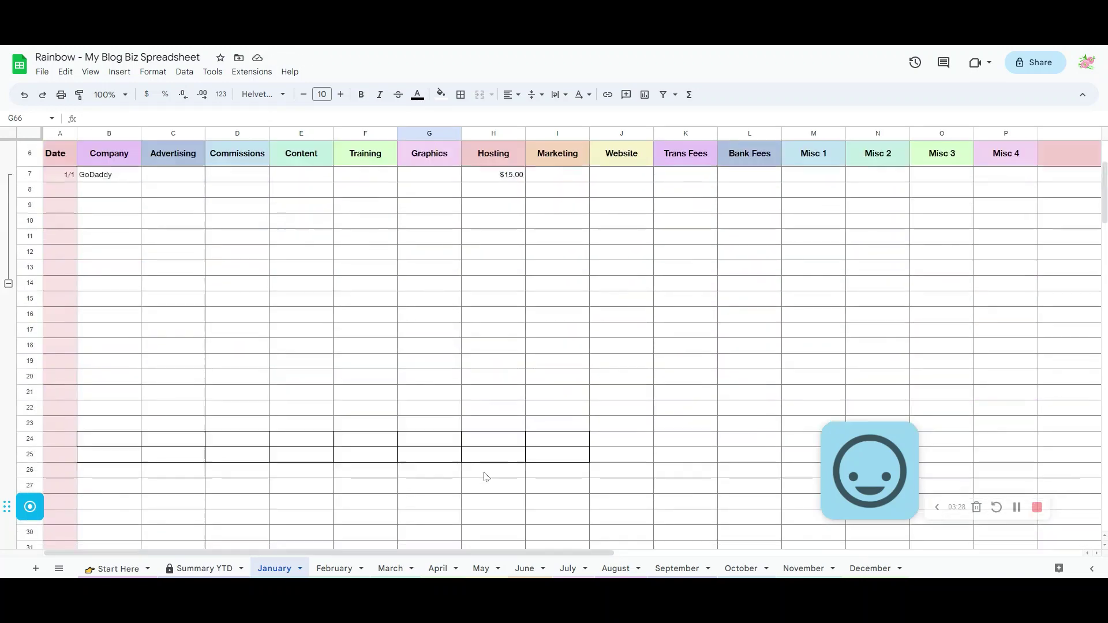
{"action": "left_click", "coordinate": [198, 568]}
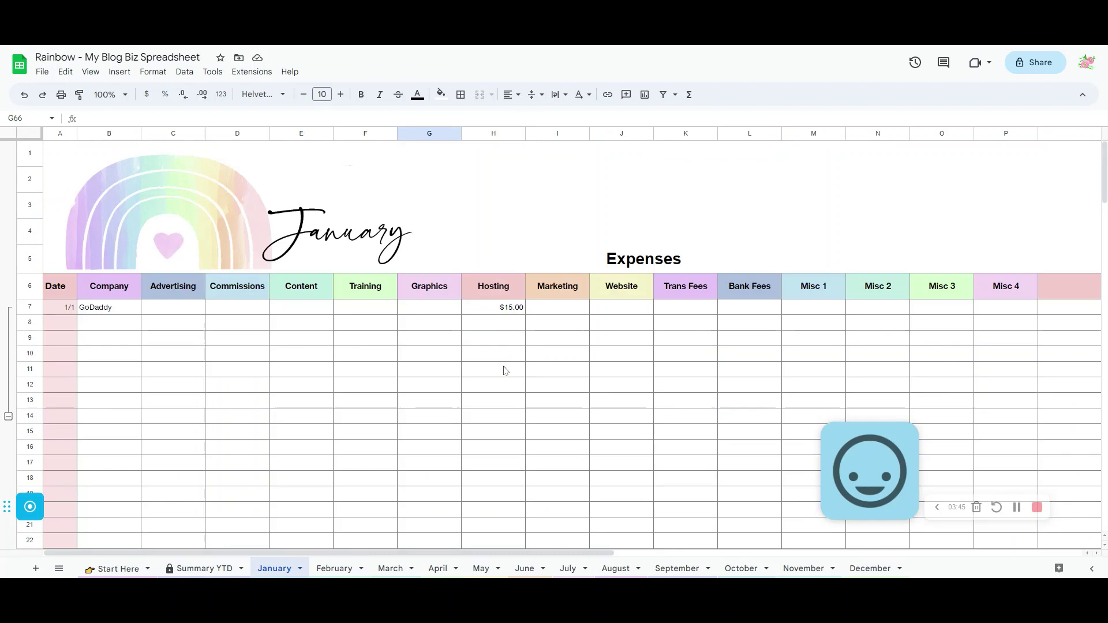
{"action": "left_click", "coordinate": [390, 568]}
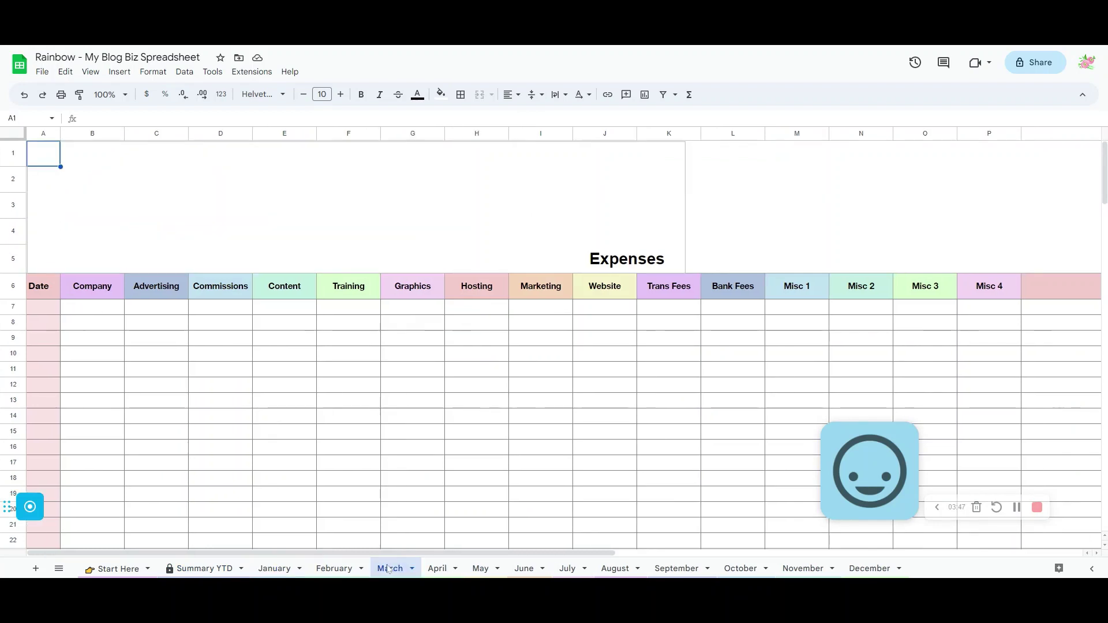
{"action": "left_click", "coordinate": [439, 568]}
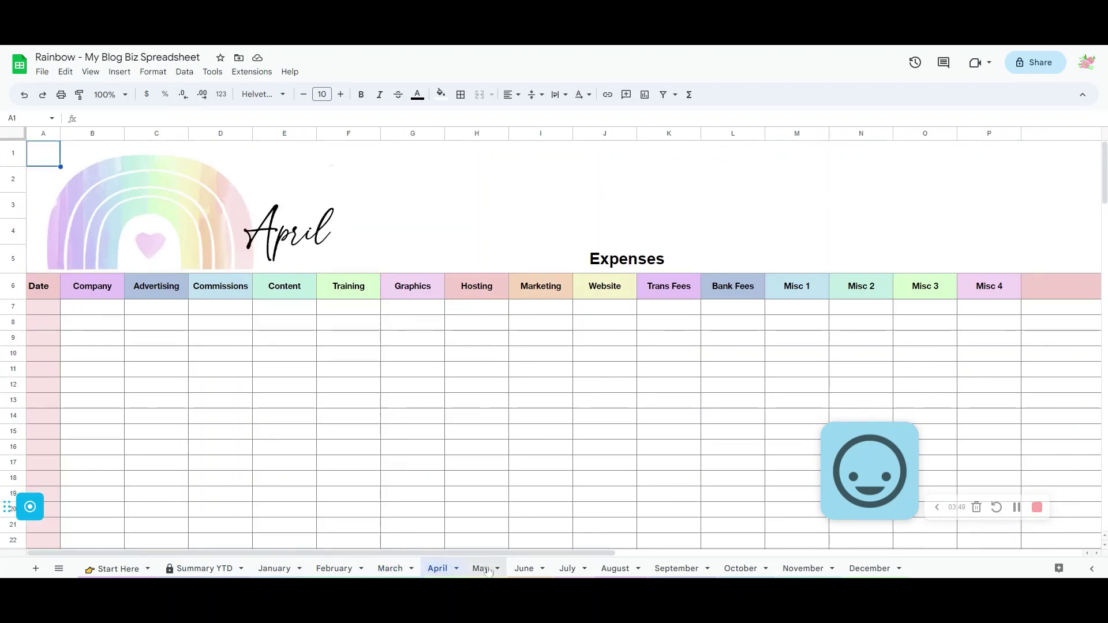
{"action": "left_click", "coordinate": [487, 569]}
{"action": "left_click", "coordinate": [536, 569]}
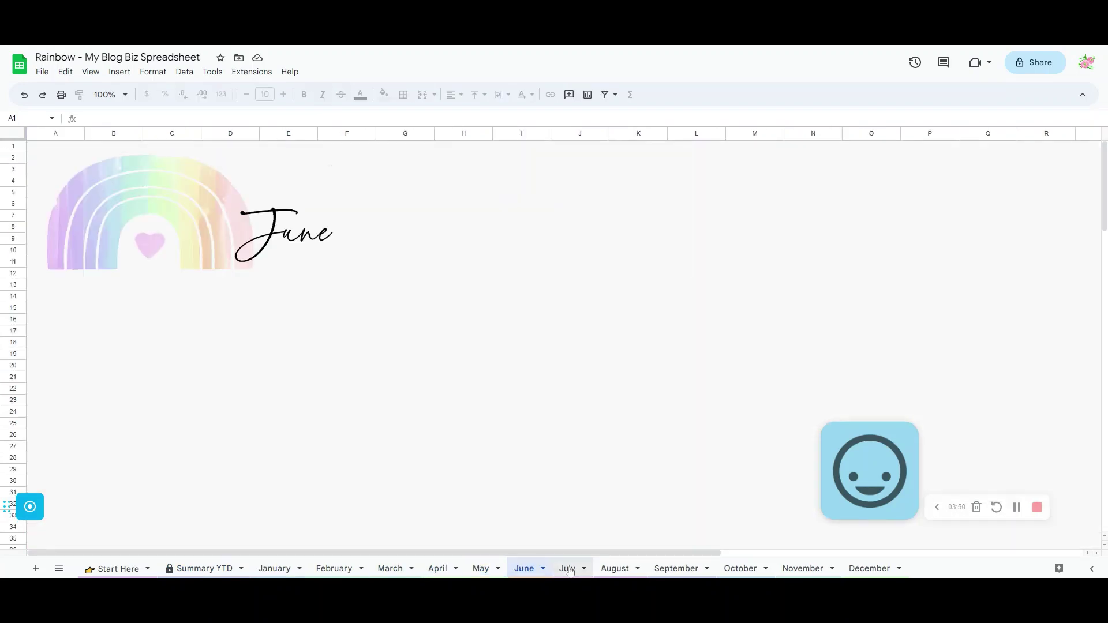
{"action": "left_click", "coordinate": [569, 570]}
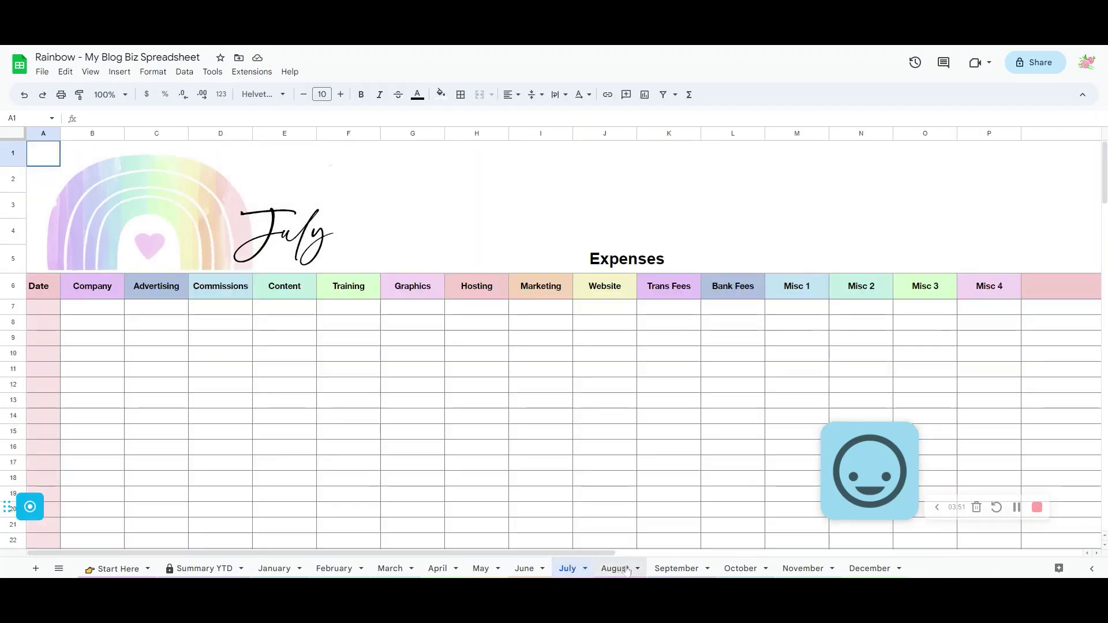
{"action": "left_click", "coordinate": [627, 570]}
Paste the copied sunflower January banner into the January sheet and delete the rainbow header image.
{"action": "key", "text": "ctrl+v"}
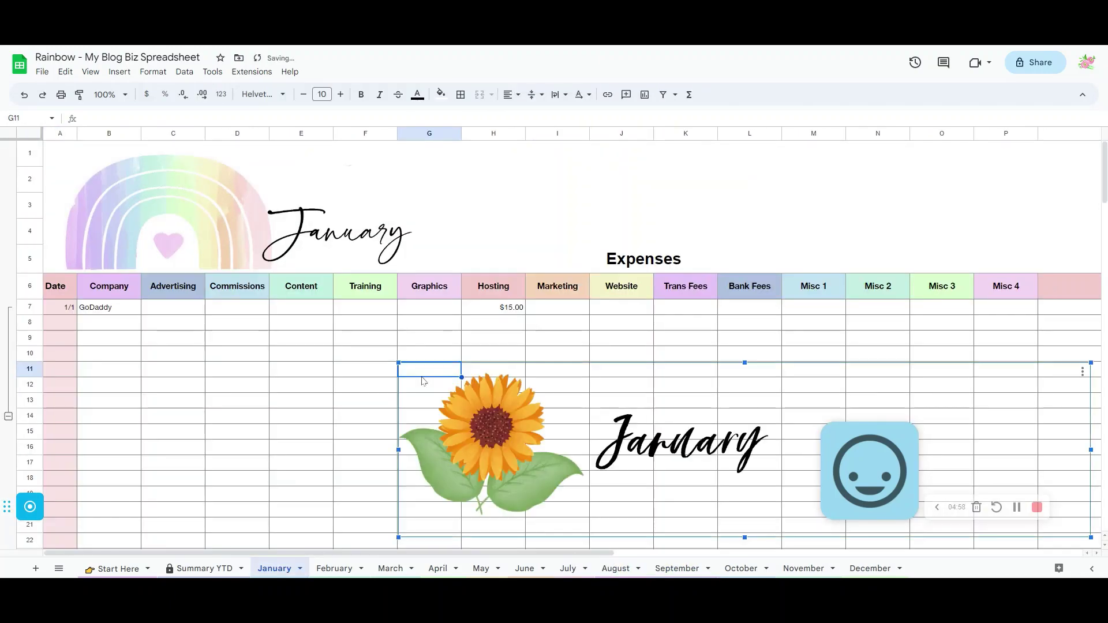
{"action": "left_click_drag", "start_coordinate": [597, 489], "coordinate": [273, 338]}
{"action": "left_click", "coordinate": [238, 184]}
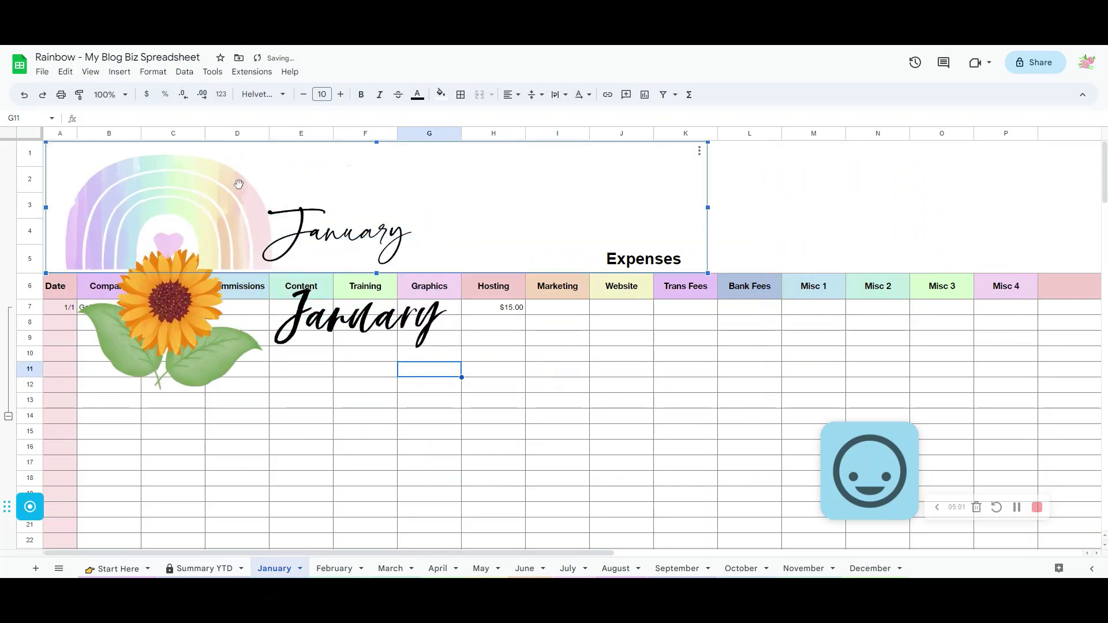
{"action": "key", "text": "Delete"}
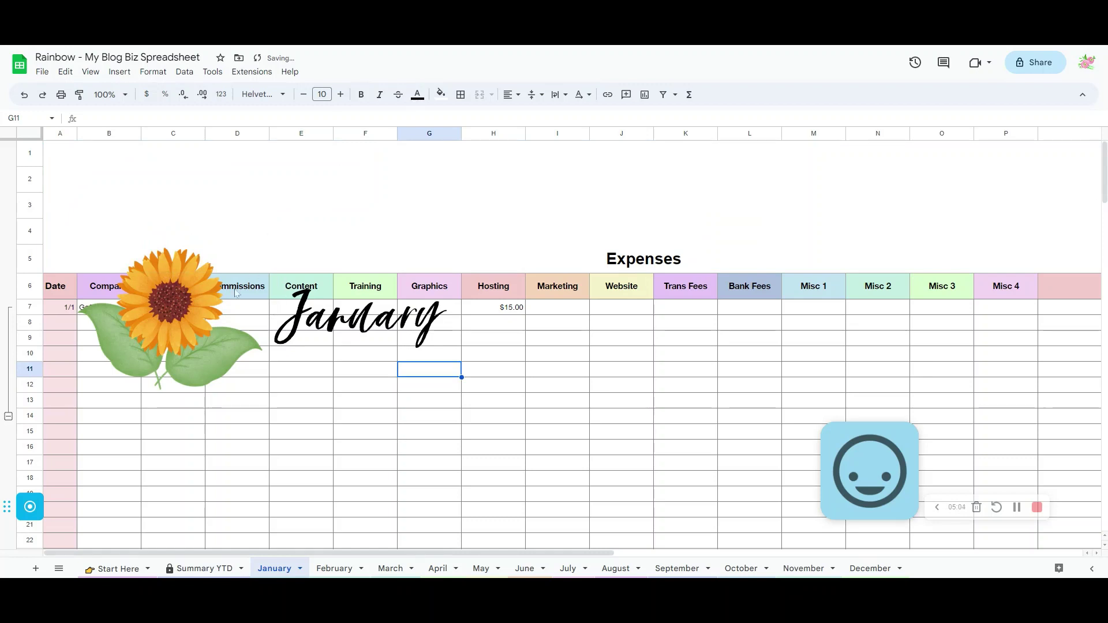
Move the sunflower January banner above the expense headers and shrink it to roughly fit columns A to J.
{"action": "left_click", "coordinate": [207, 368]}
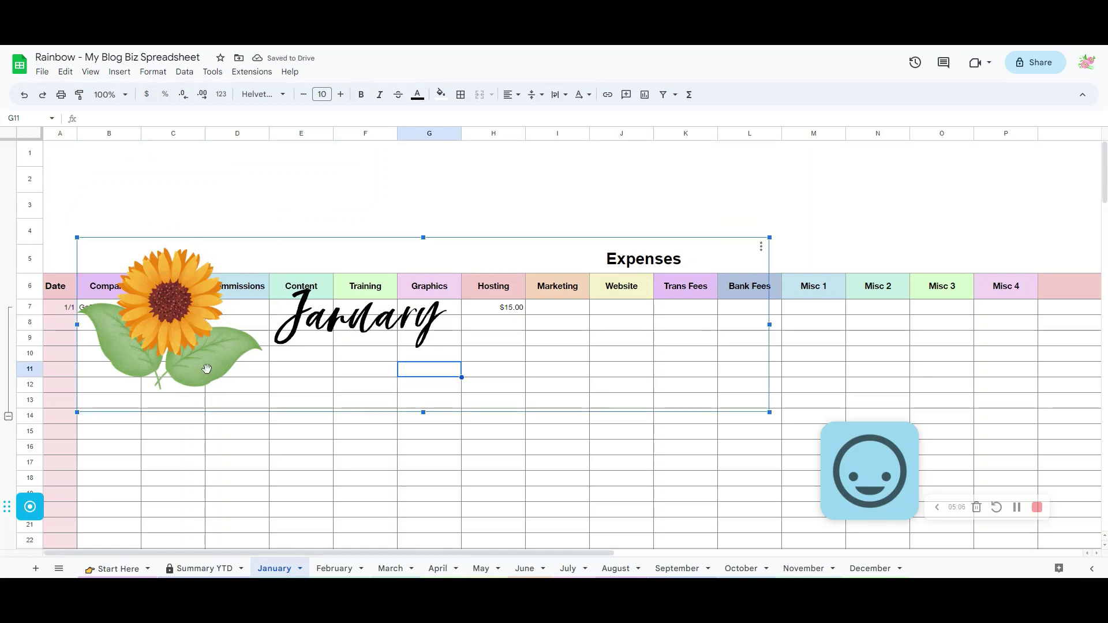
{"action": "left_click_drag", "start_coordinate": [207, 369], "coordinate": [237, 252]}
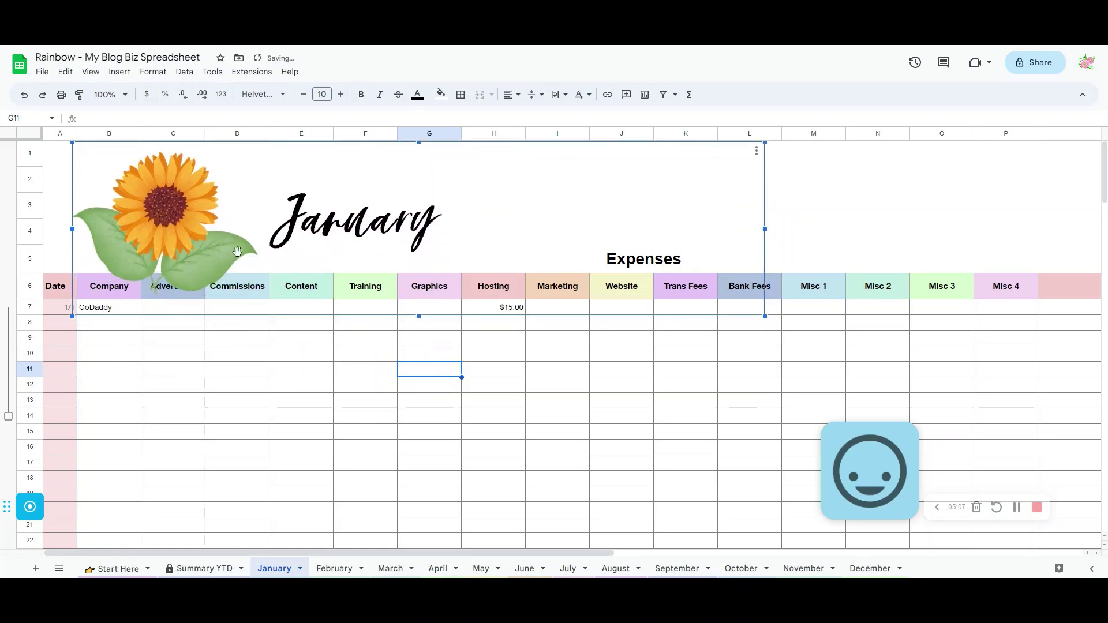
{"action": "left_click_drag", "start_coordinate": [765, 141], "coordinate": [646, 171]}
{"action": "left_click_drag", "start_coordinate": [468, 235], "coordinate": [458, 201]}
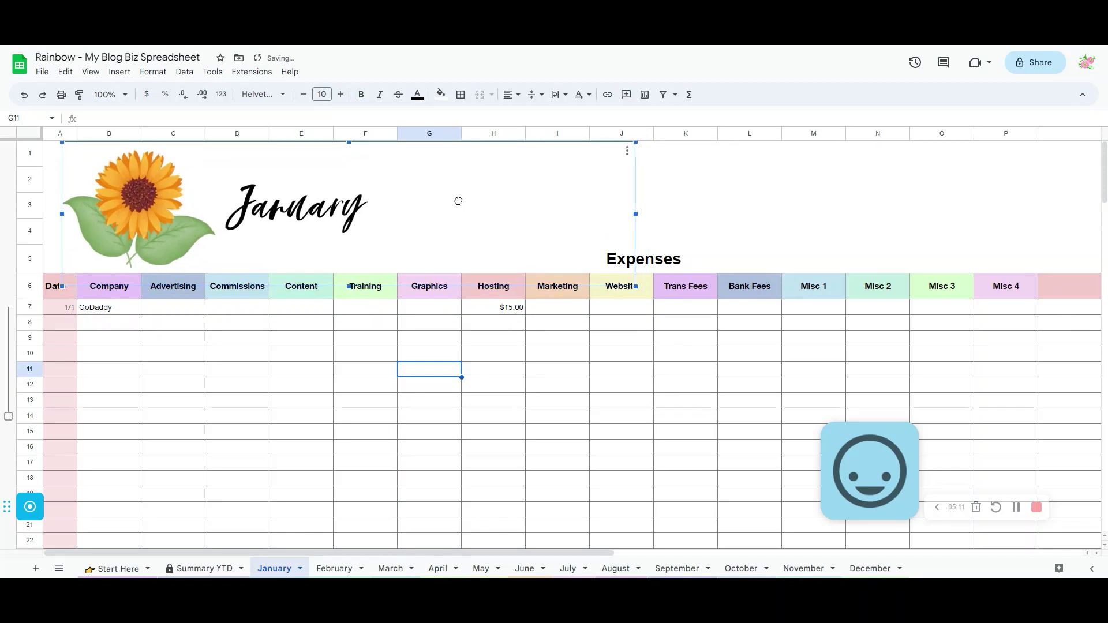
{"action": "left_click", "coordinate": [487, 370]}
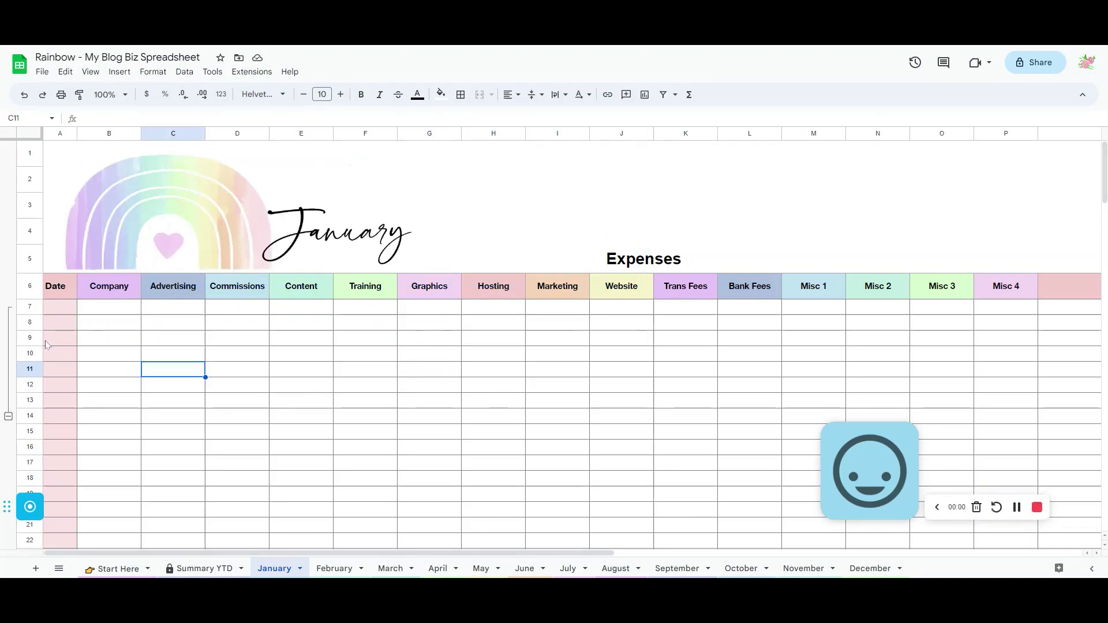
Fill the Date header cell A6 on the January sheet with the bright pink custom color.
{"action": "left_click", "coordinate": [63, 291]}
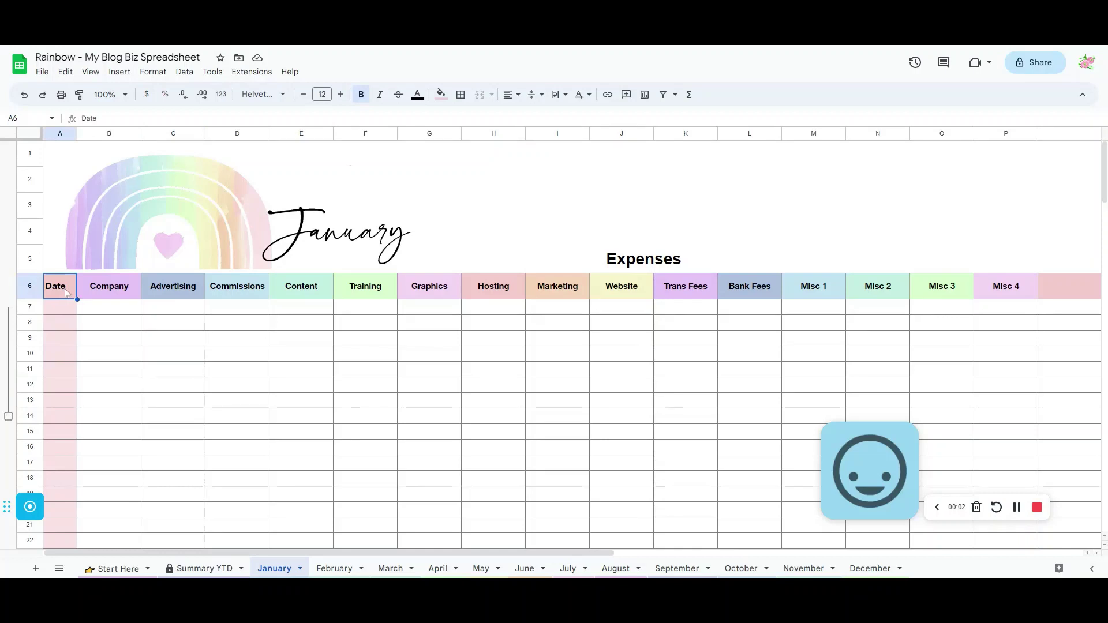
{"action": "left_click", "coordinate": [107, 296]}
{"action": "left_click", "coordinate": [176, 297]}
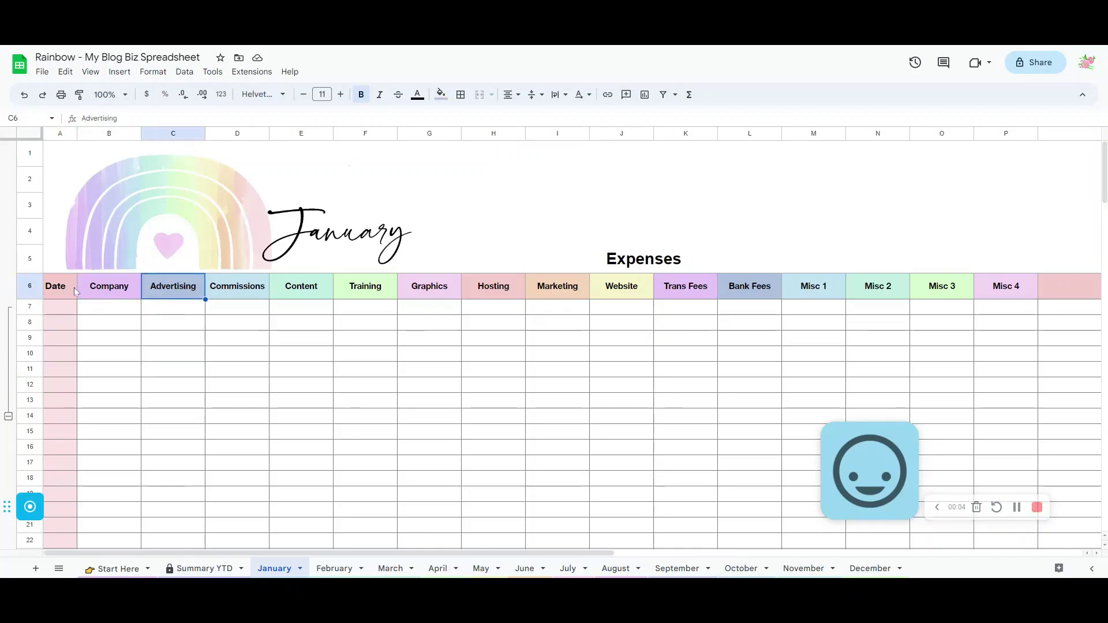
{"action": "left_click", "coordinate": [58, 292]}
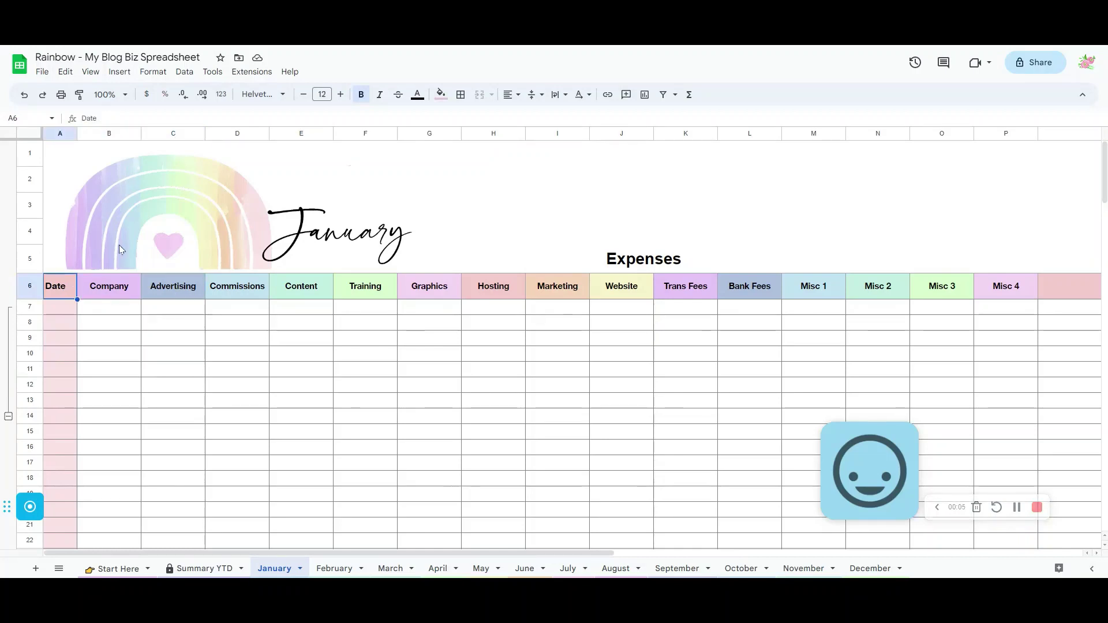
{"action": "left_click", "coordinate": [442, 97]}
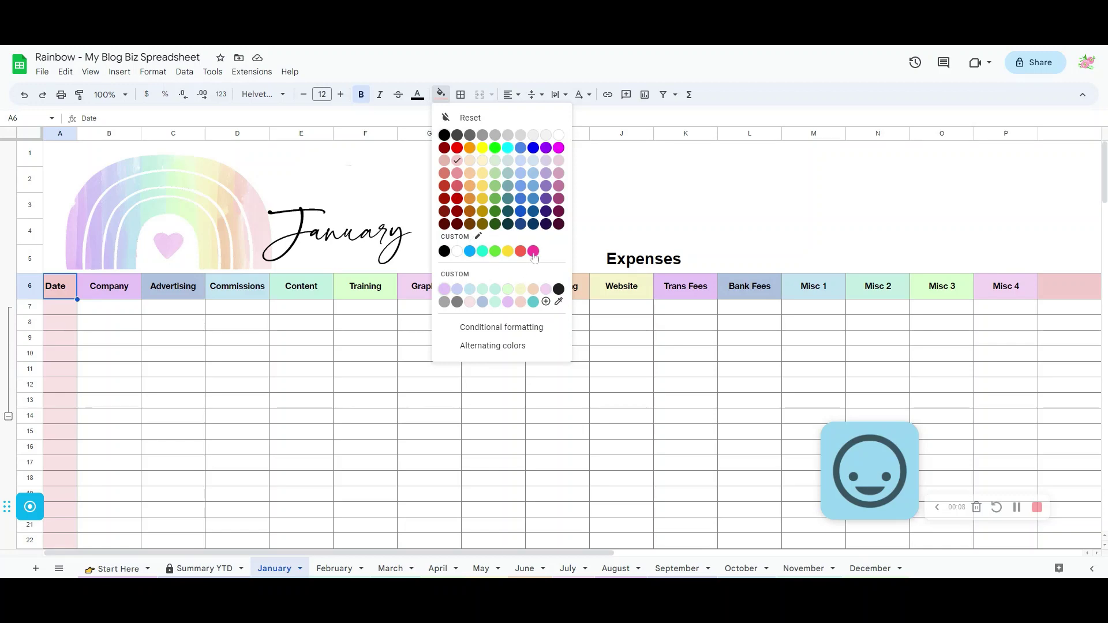
{"action": "left_click", "coordinate": [533, 252]}
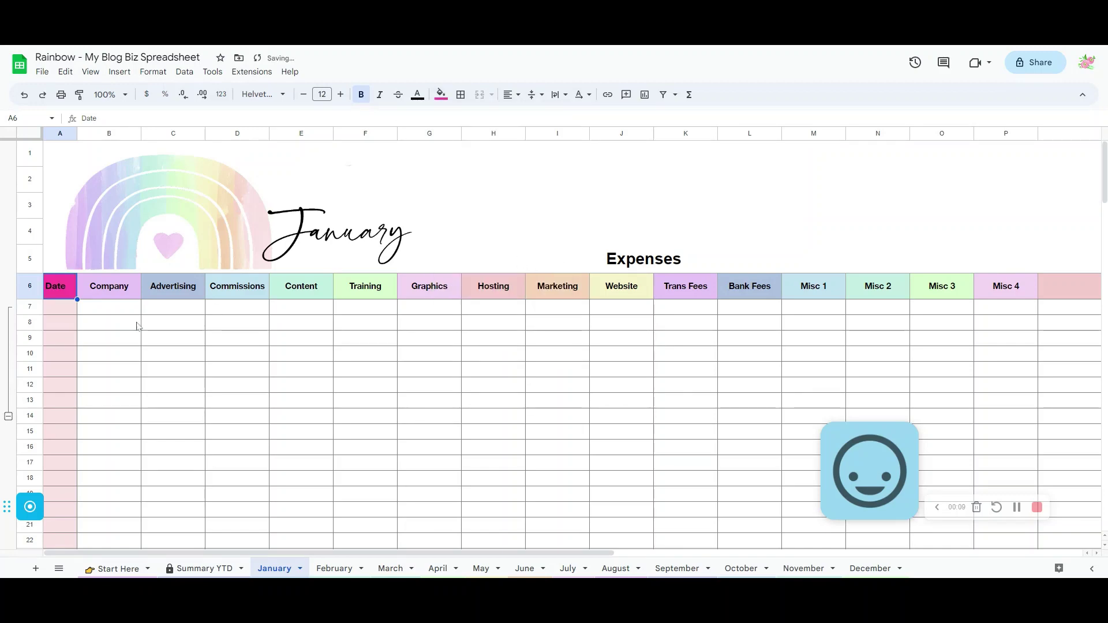
Fill the Company header cell B6 on the January sheet with the red custom color.
{"action": "left_click", "coordinate": [112, 297]}
{"action": "left_click", "coordinate": [441, 94]}
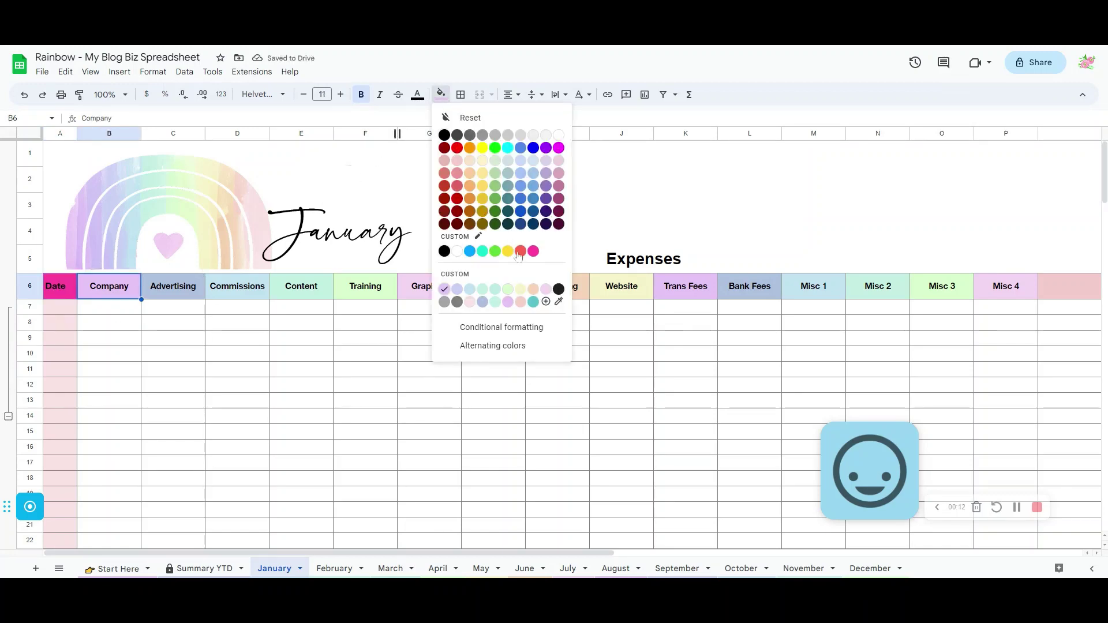
{"action": "left_click", "coordinate": [520, 251]}
Fill the Advertising header cell C6 with a pale yellow custom color sampled with the eyedropper.
{"action": "left_click", "coordinate": [194, 294]}
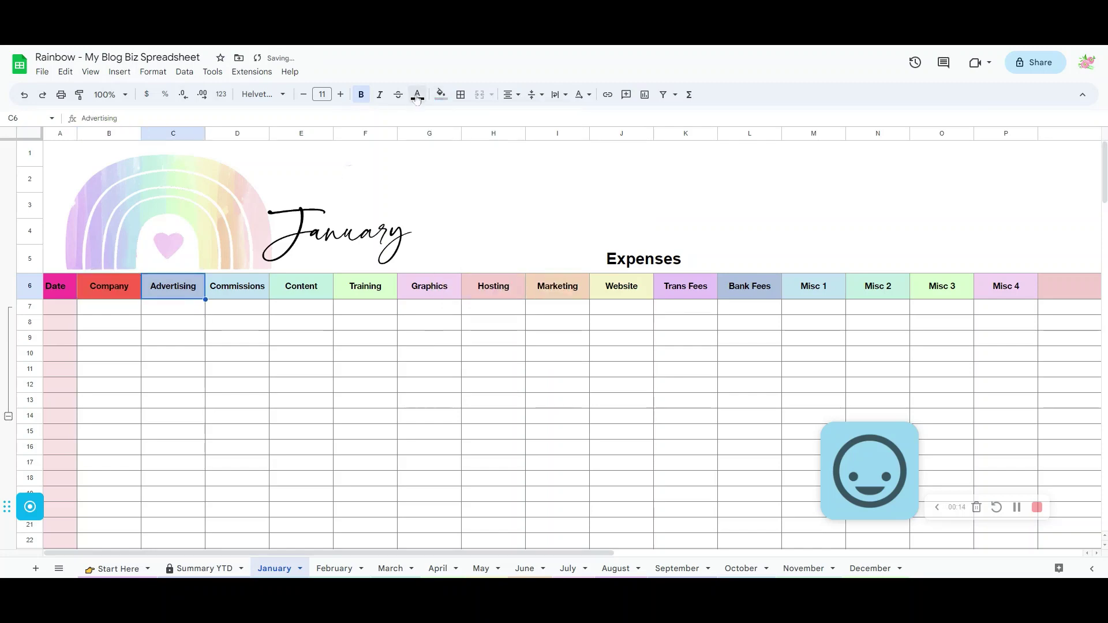
{"action": "left_click", "coordinate": [442, 94]}
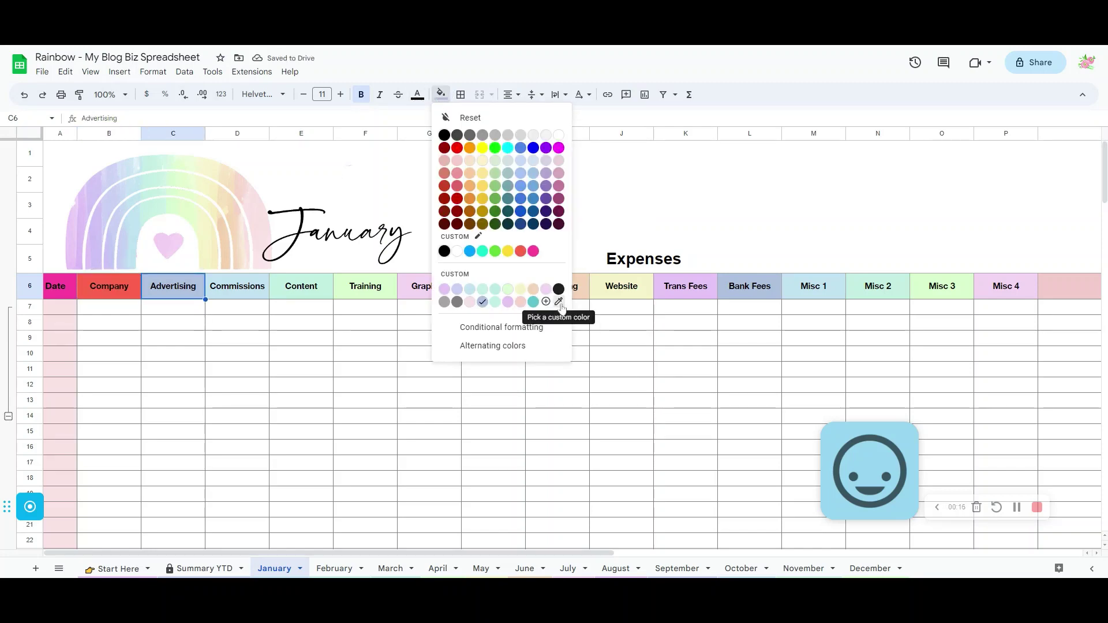
{"action": "key", "text": "Escape"}
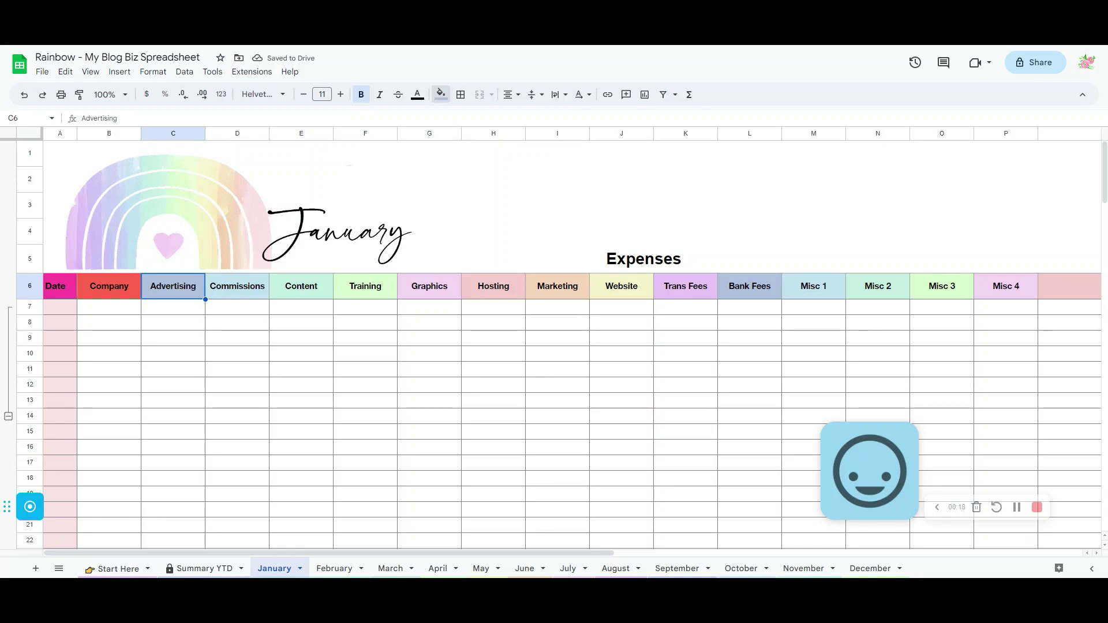
{"action": "key", "text": "Return"}
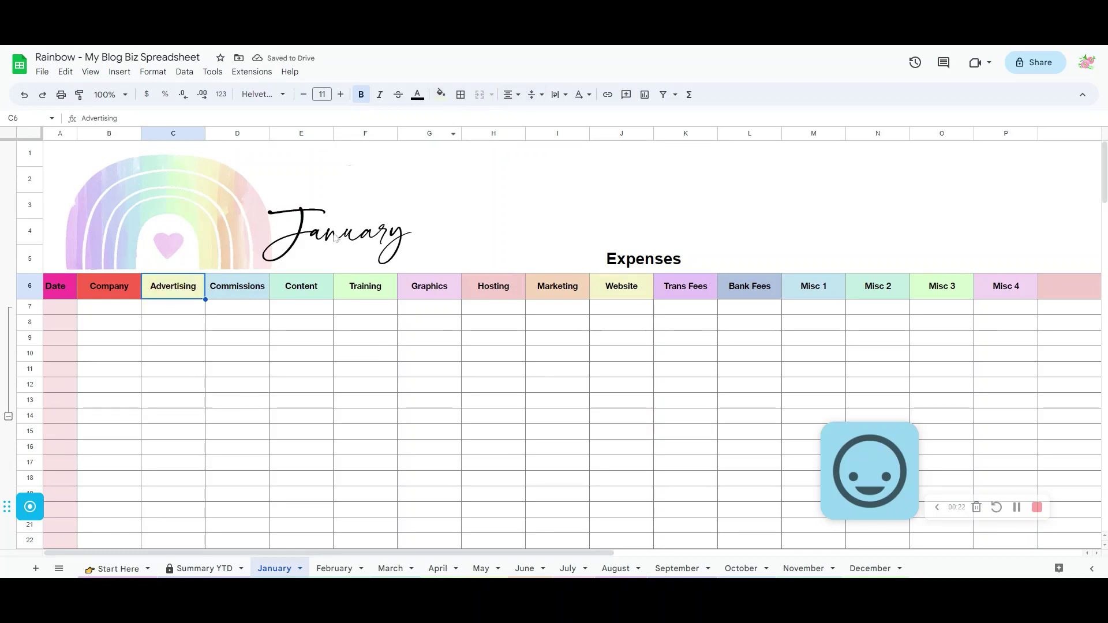
Fill the Commissions header cell D6 with a light peach custom color sampled with the eyedropper.
{"action": "left_click", "coordinate": [242, 295]}
{"action": "left_click", "coordinate": [441, 98]}
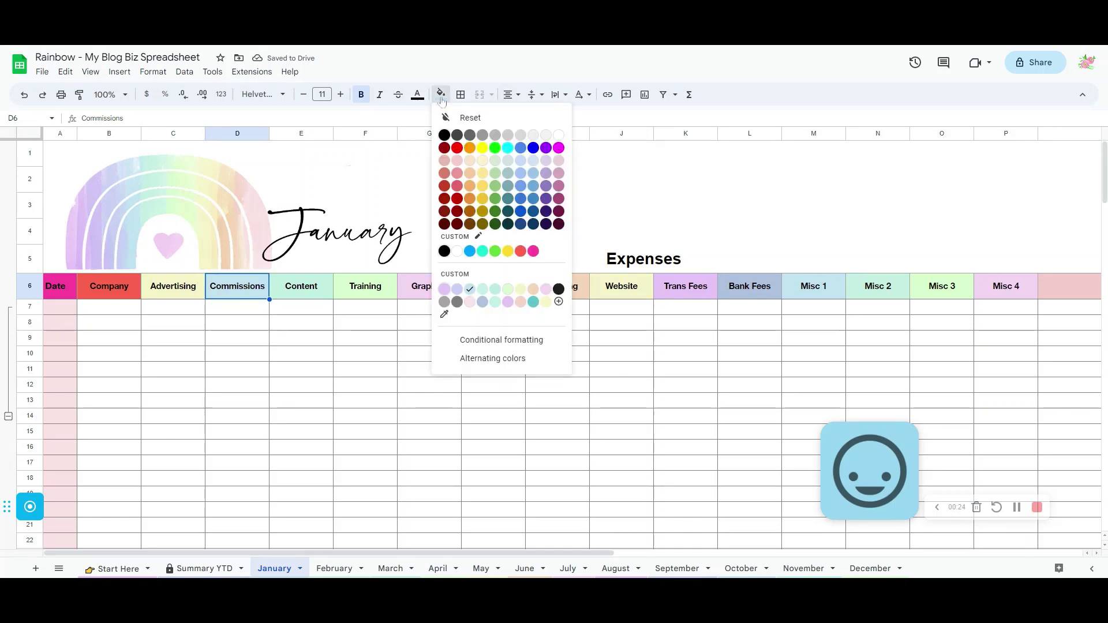
{"action": "left_click", "coordinate": [444, 315]}
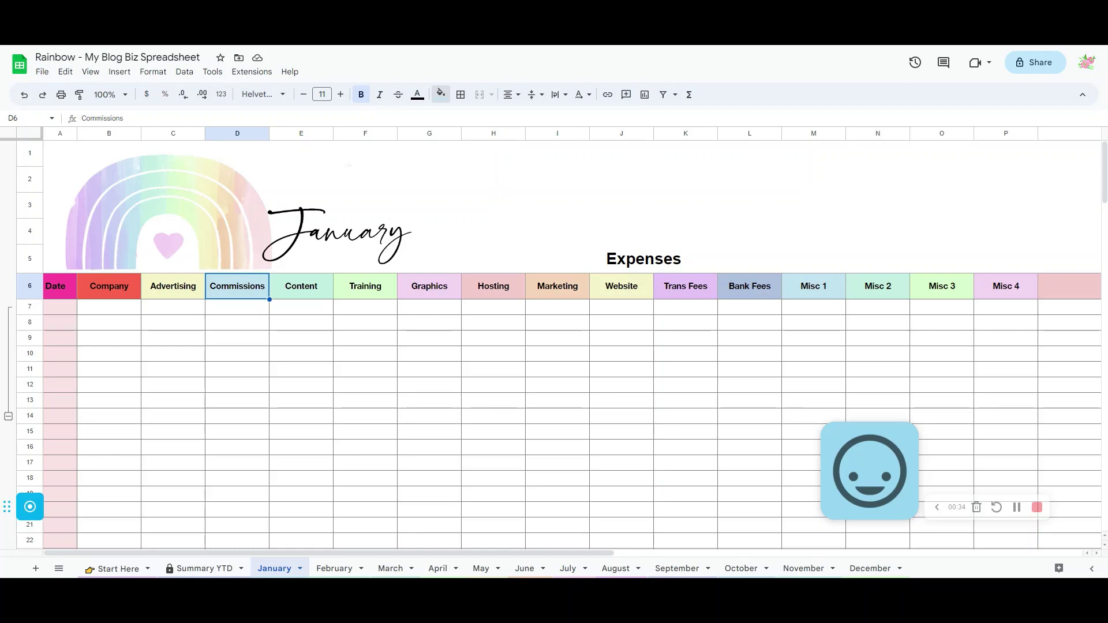
{"action": "left_click", "coordinate": [265, 448]}
Fill the Date column cells A7:A19 with the bright pink custom color.
{"action": "left_click", "coordinate": [62, 311]}
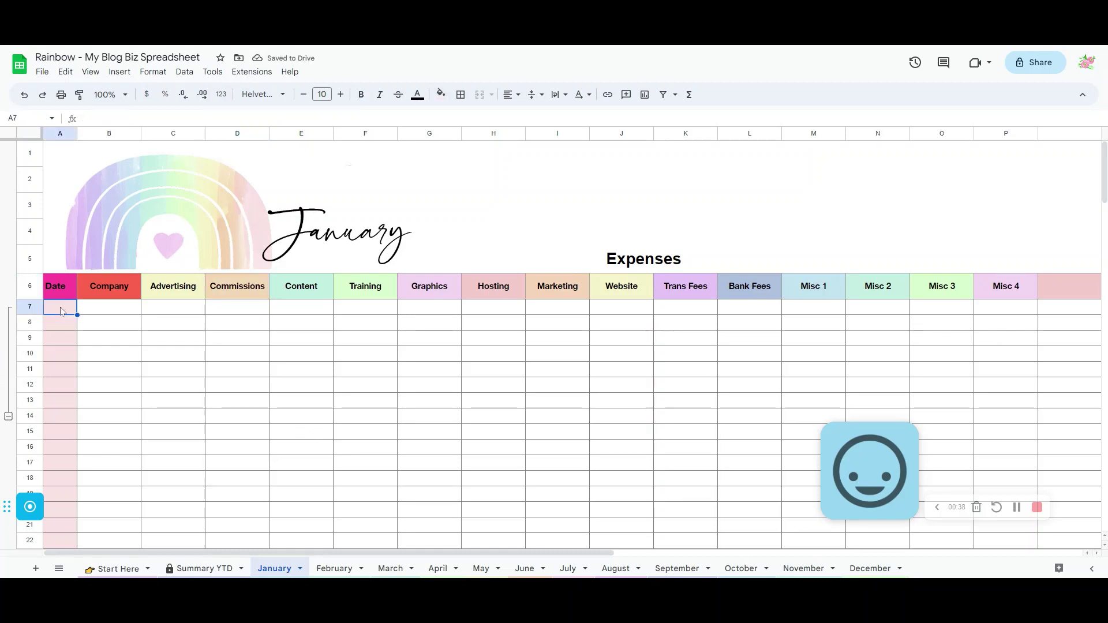
{"action": "left_click", "coordinate": [68, 497], "text": "shift"}
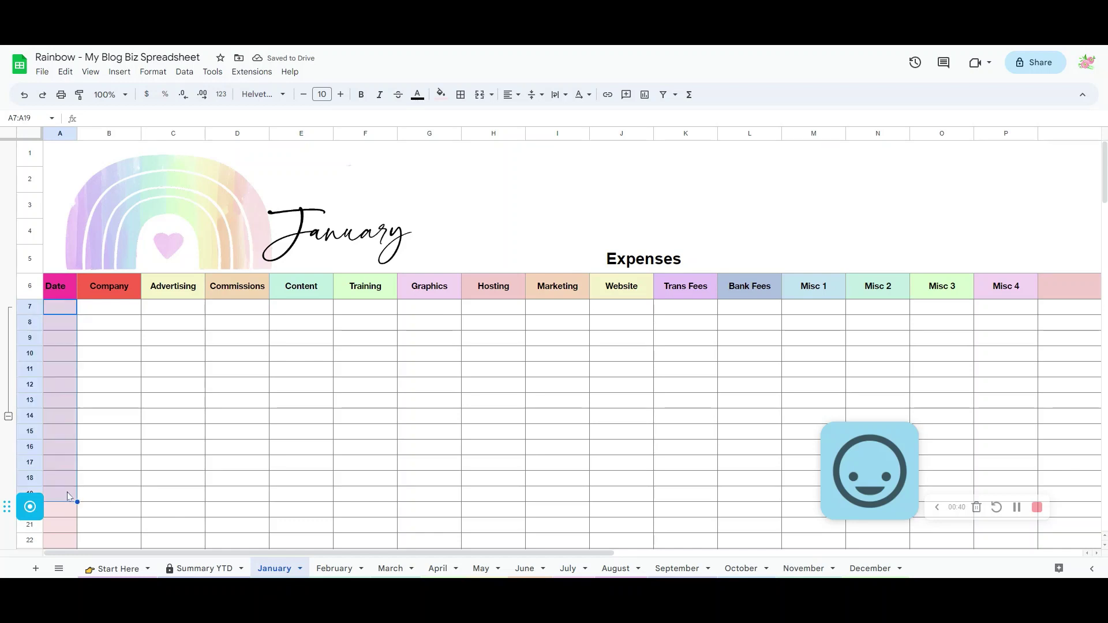
{"action": "left_click", "coordinate": [441, 94]}
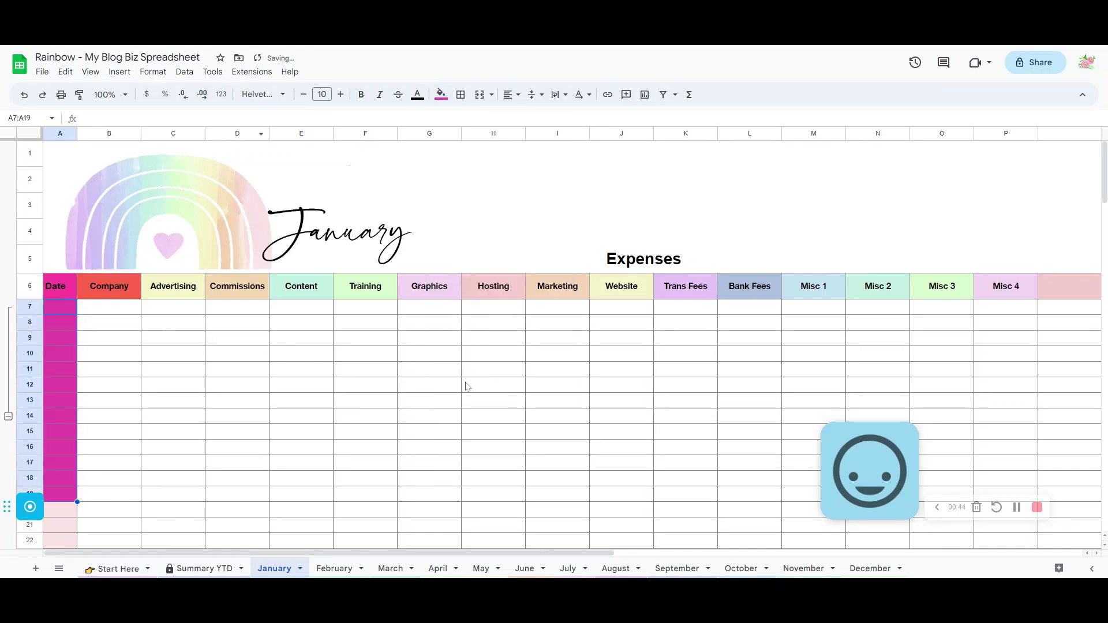
{"action": "left_click", "coordinate": [533, 252]}
{"action": "left_click", "coordinate": [387, 469]}
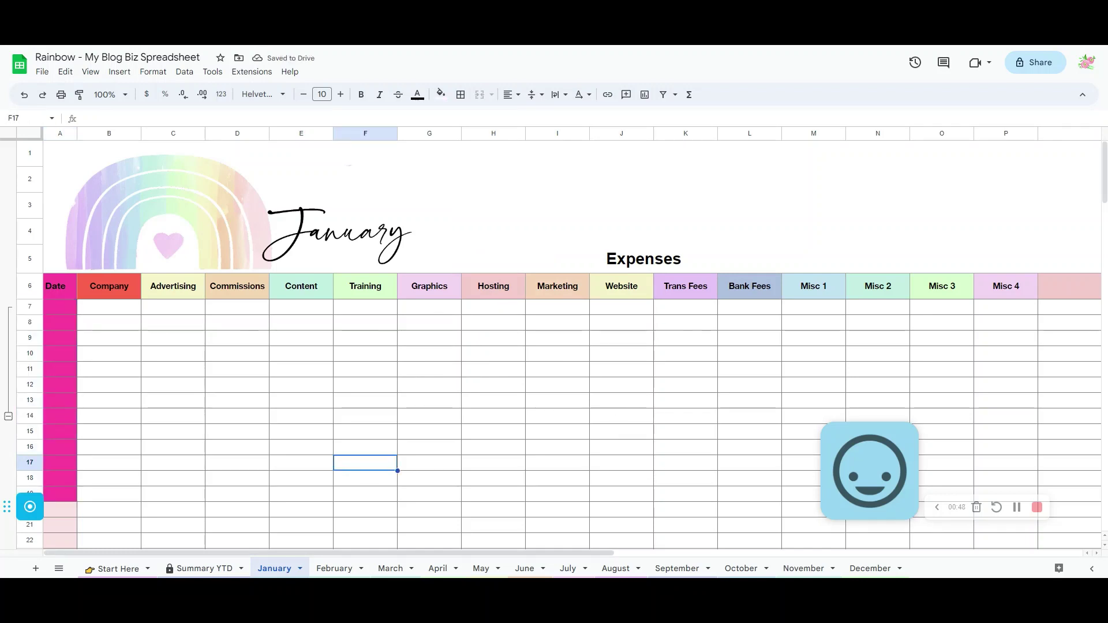
Select the merged Expenses title cell A5:Q5 beneath the January banner.
{"action": "scroll", "coordinate": [615, 421], "scroll_direction": "down", "scroll_amount": 2}
{"action": "scroll", "coordinate": [616, 421], "scroll_direction": "up", "scroll_amount": 2}
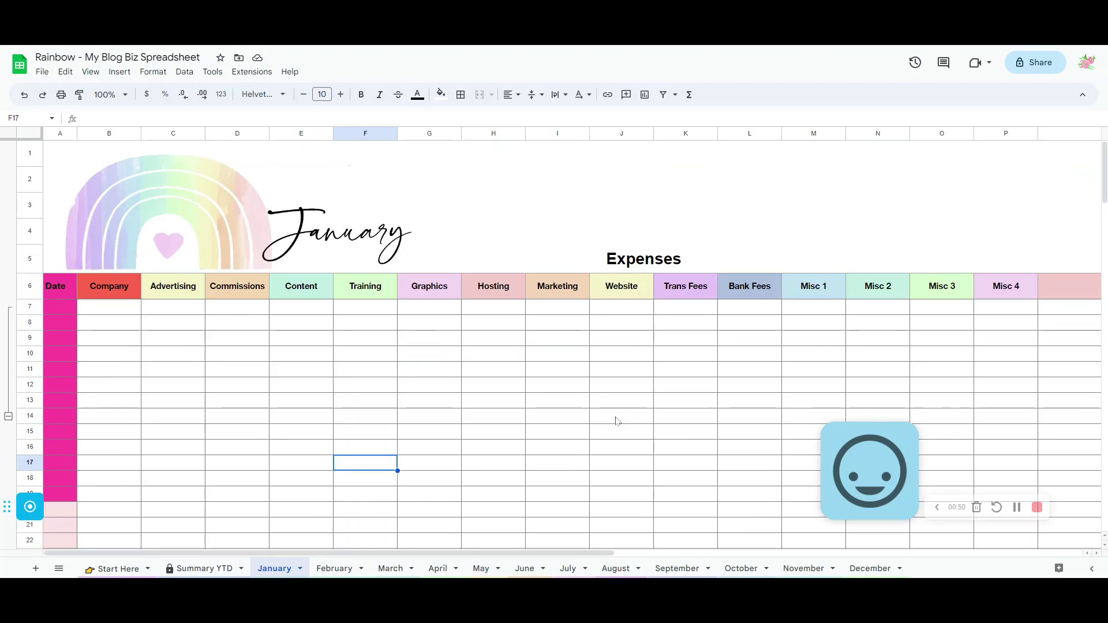
{"action": "left_click", "coordinate": [624, 258]}
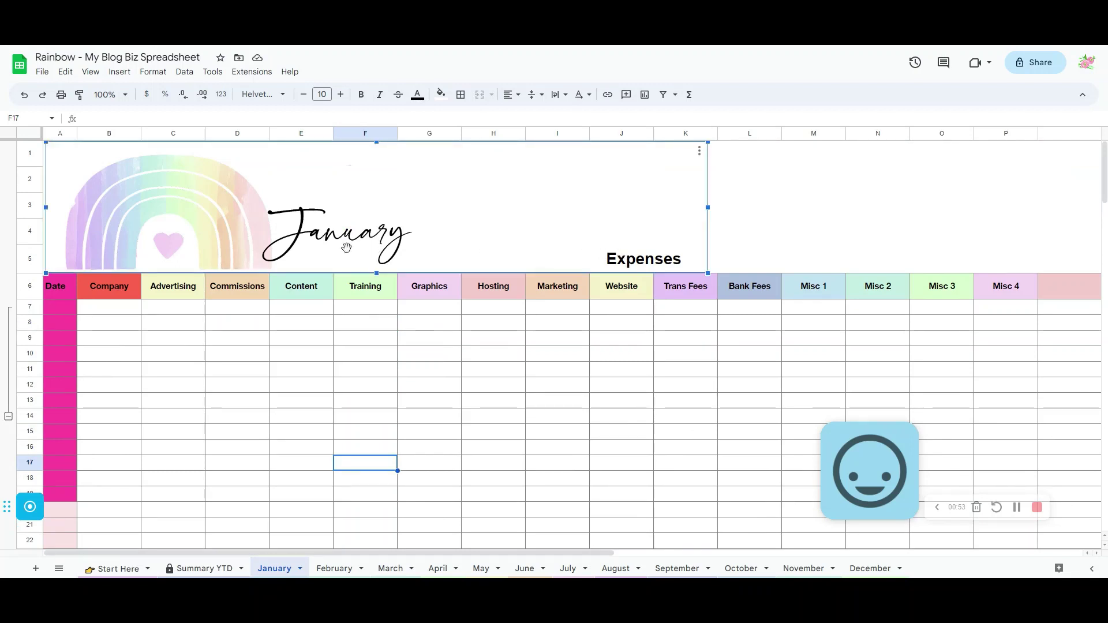
{"action": "left_click", "coordinate": [719, 261]}
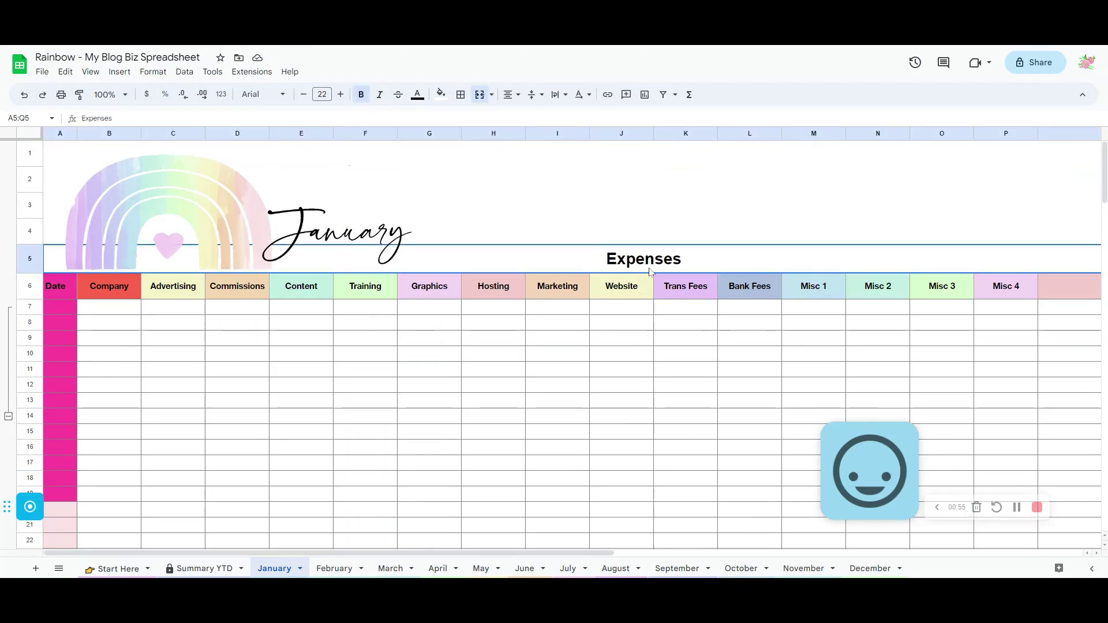